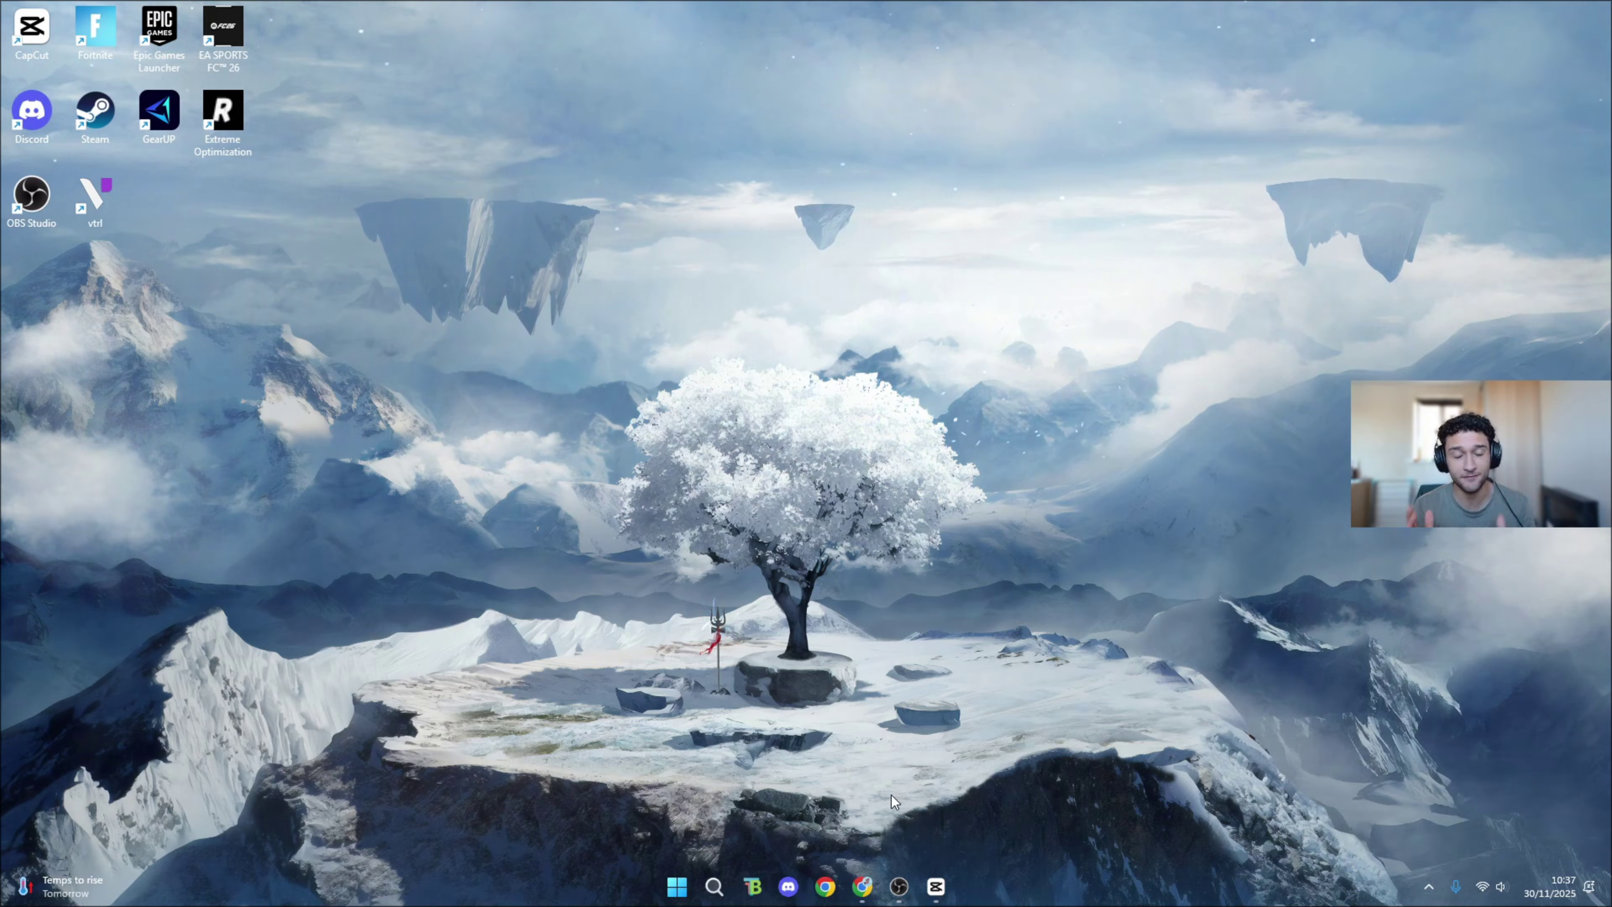
# Open Performance Options from the 'system set' search to review the Custom visual effects
pyautogui.click(720, 881)
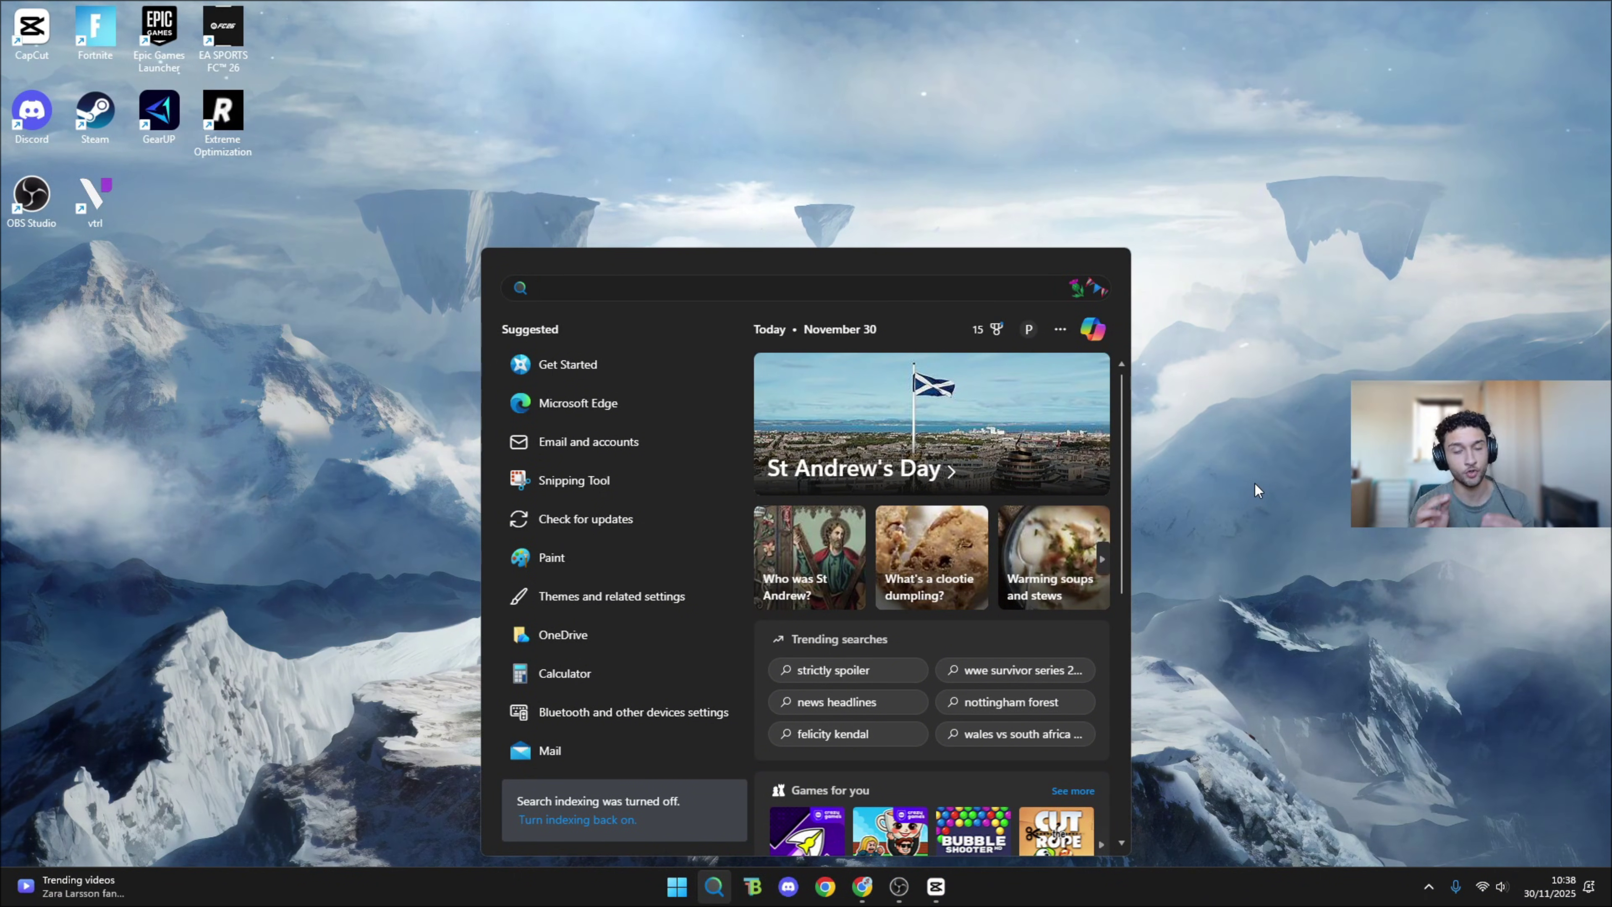
pyautogui.write('sys')
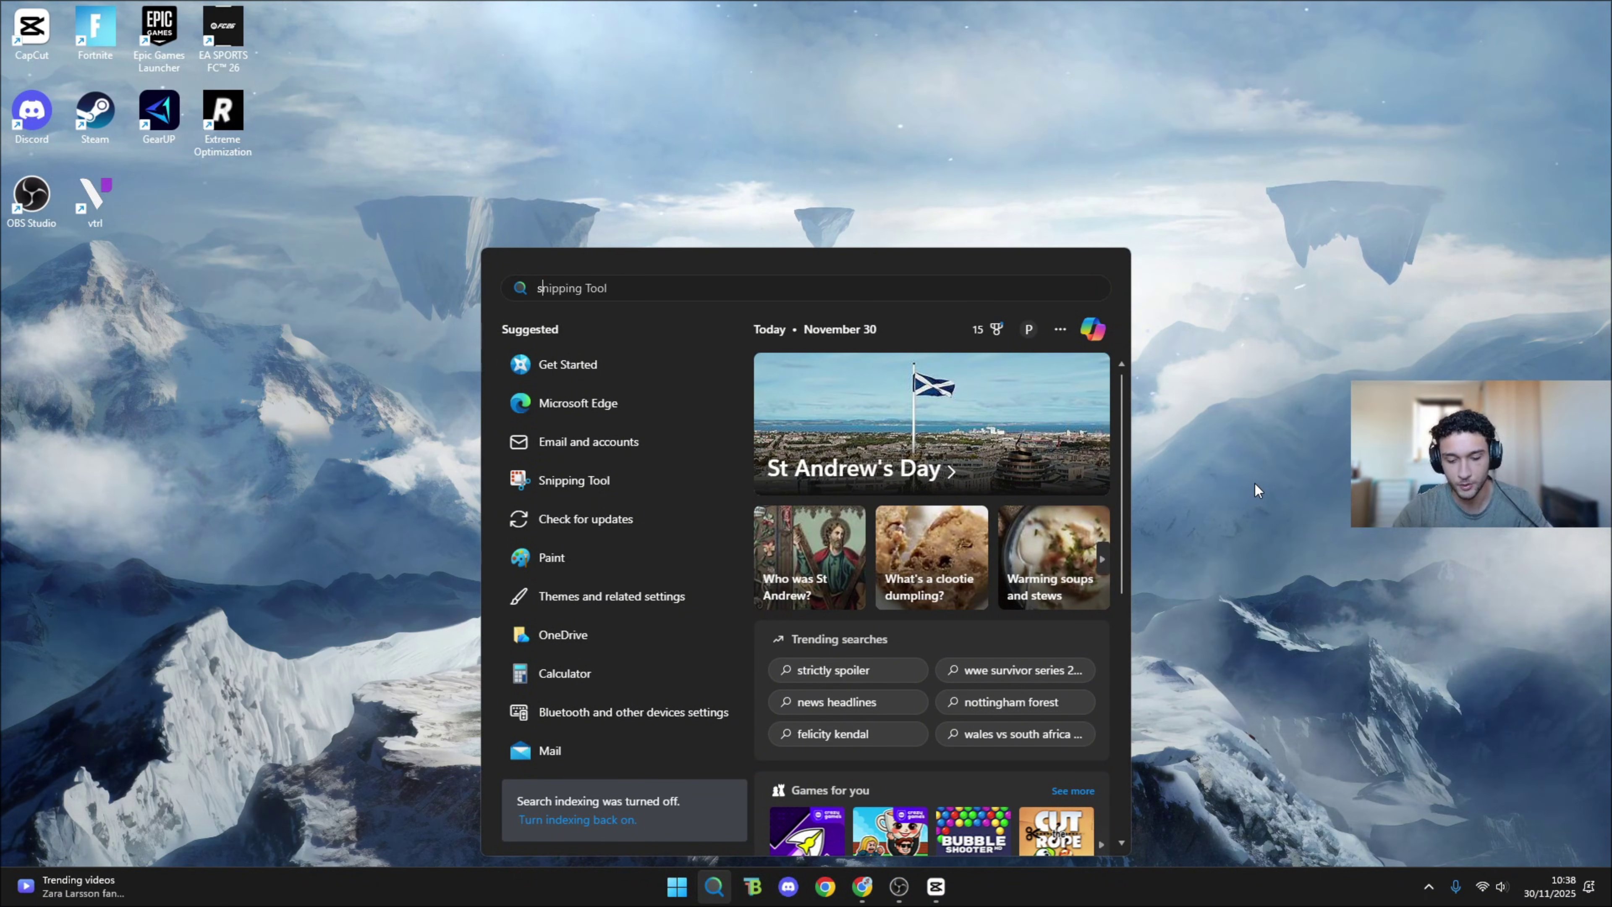
pyautogui.write('tem set')
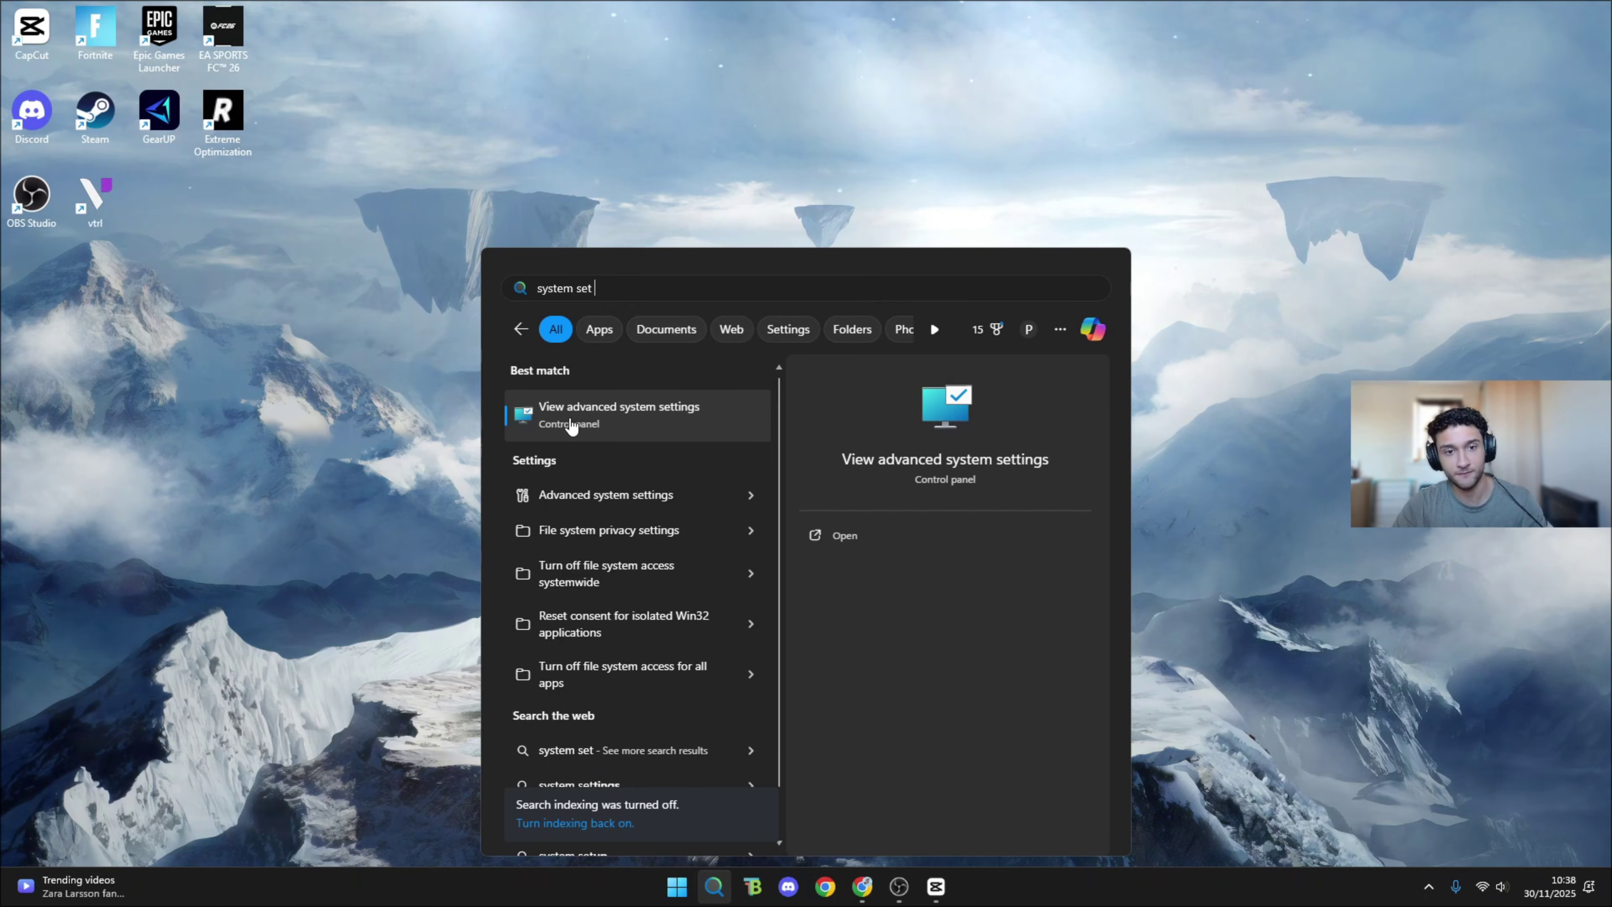
pyautogui.click(485, 403)
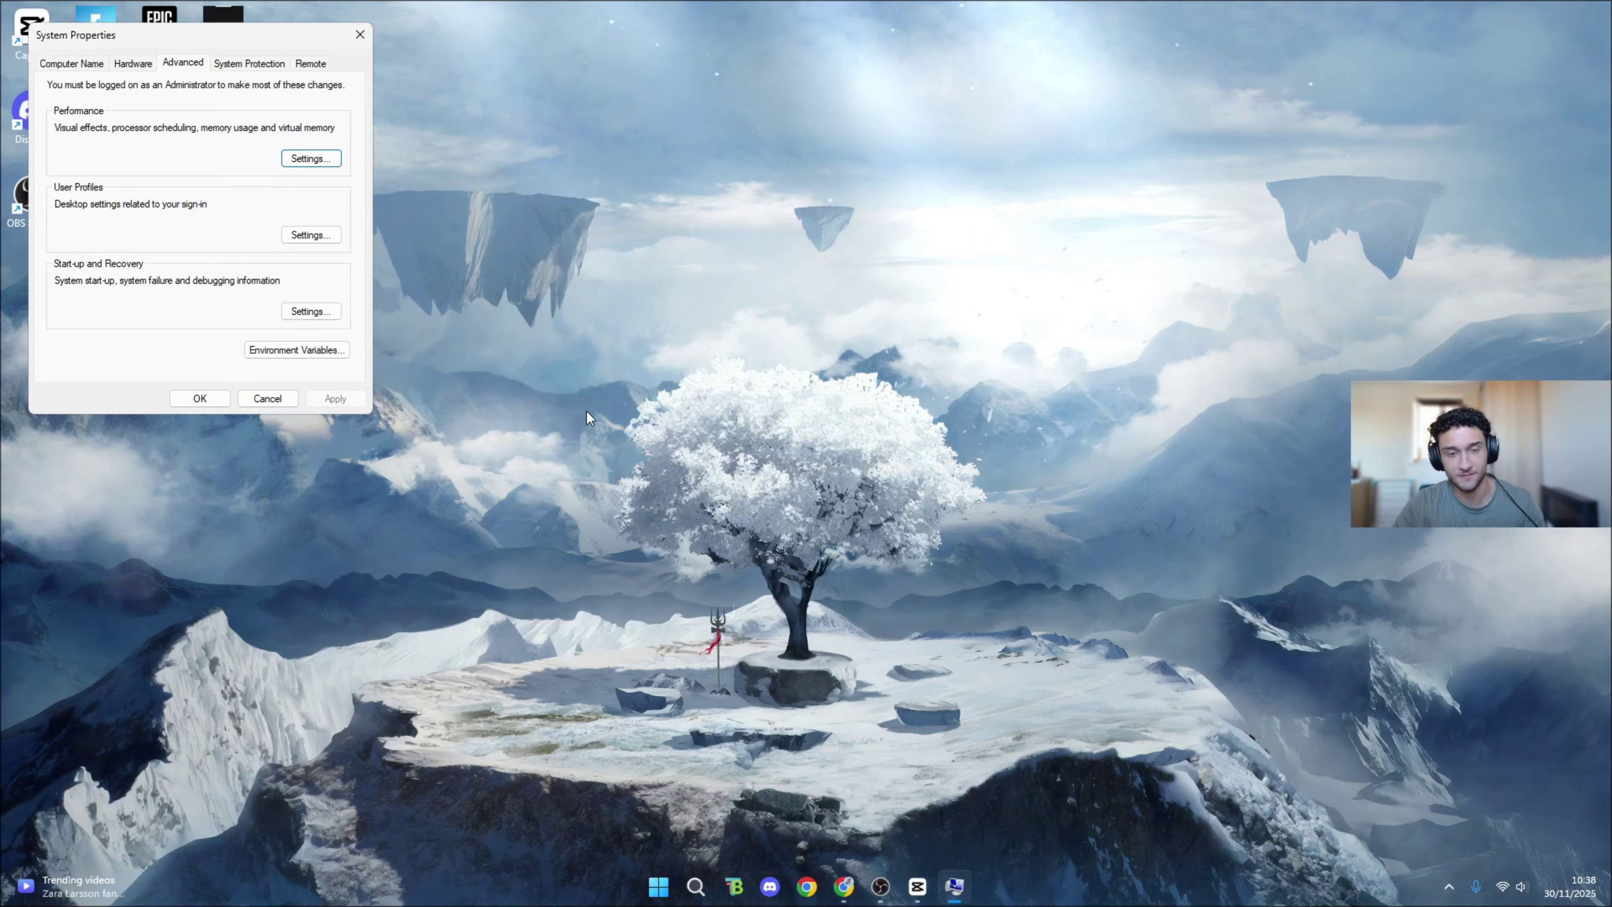
pyautogui.click(304, 160)
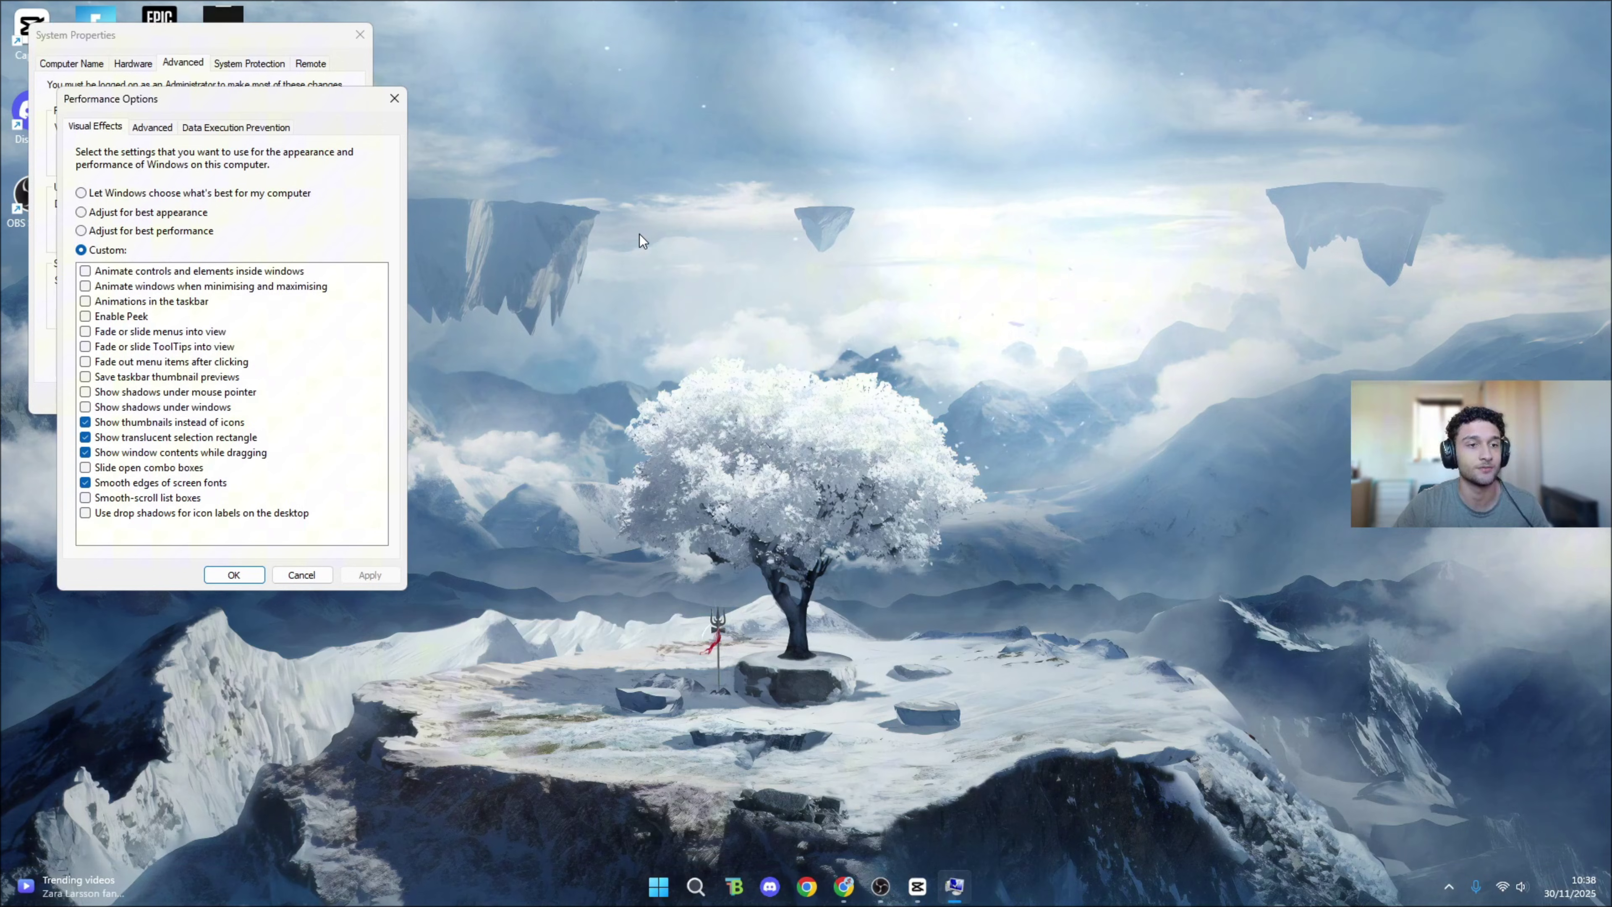
pyautogui.moveTo(261, 101); pyautogui.dragTo(971, 139)
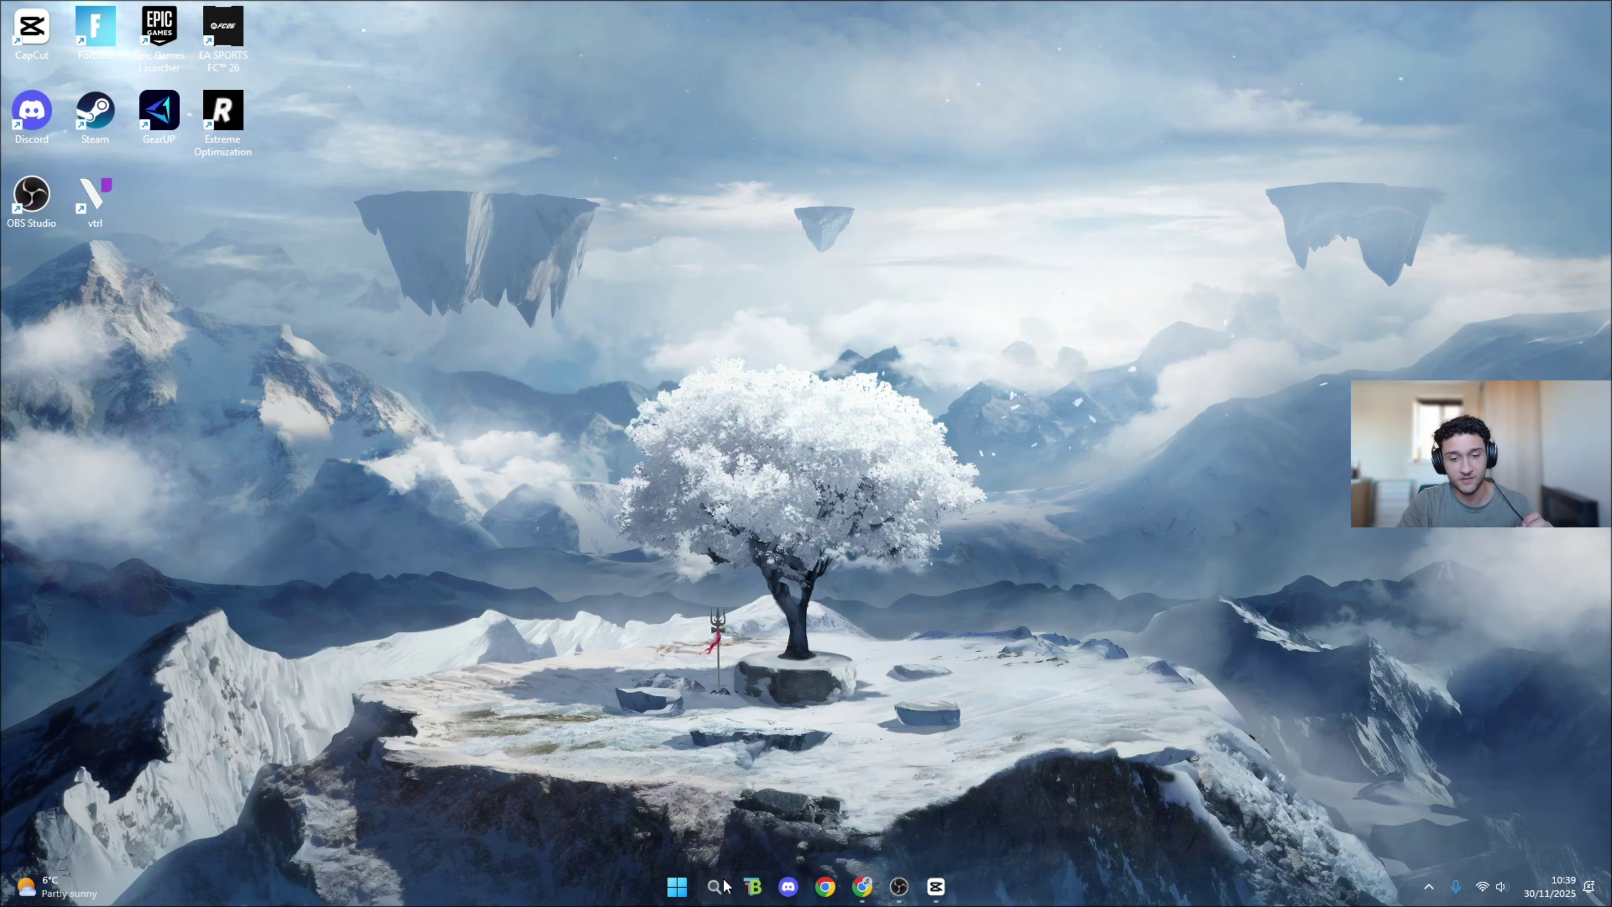
# Confirm Game Mode is Off on the Gaming settings page, then minimize Settings
pyautogui.click(714, 886)
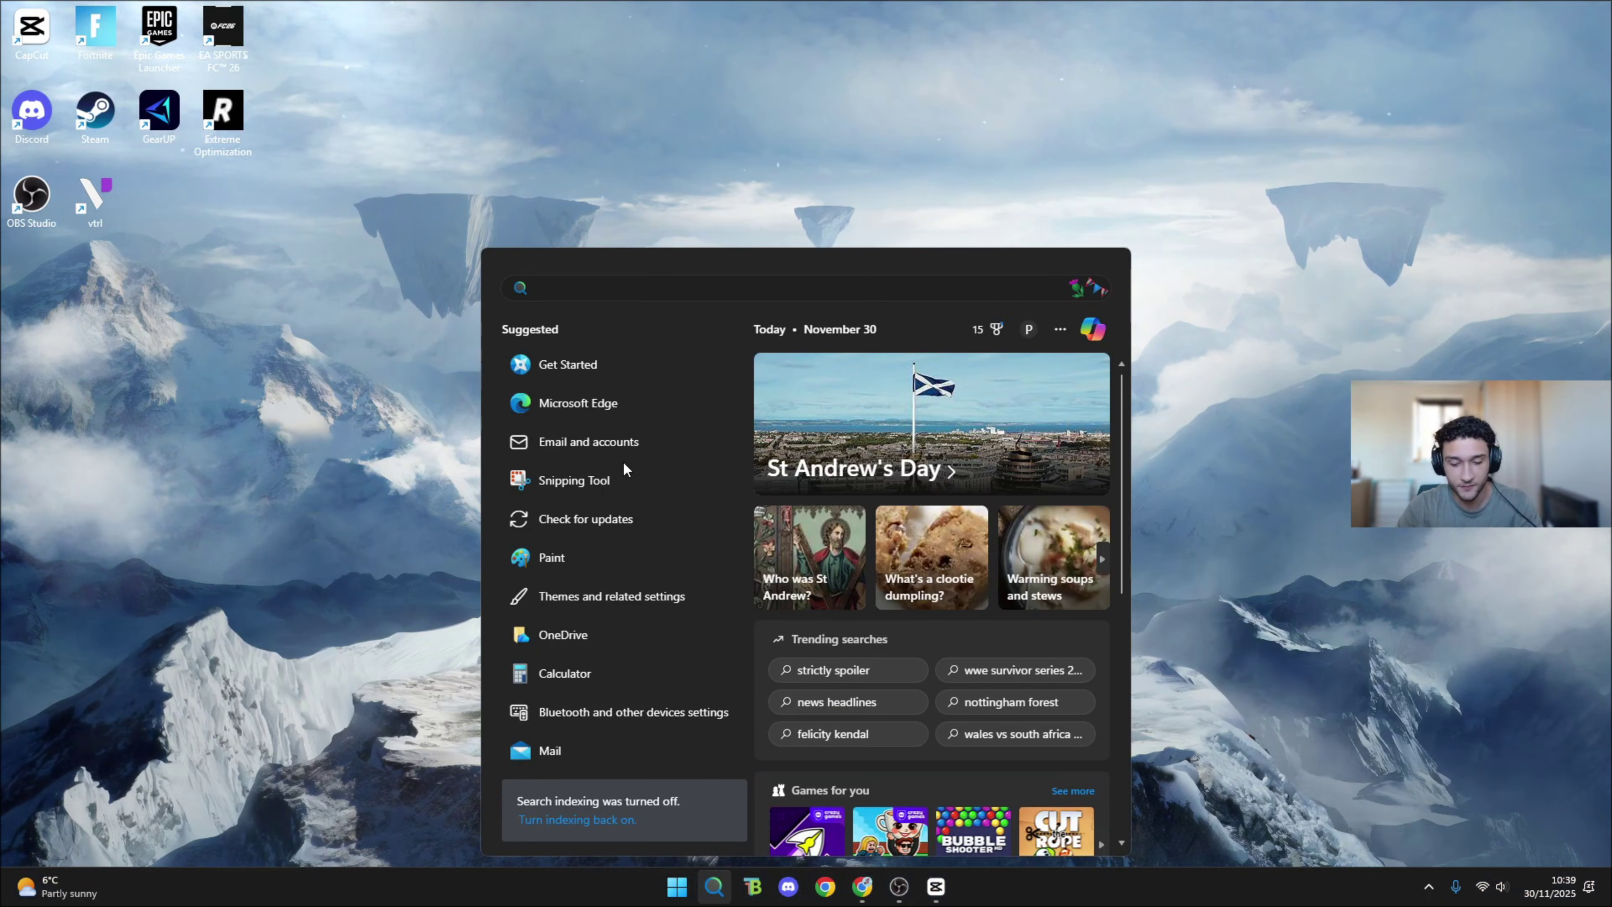
pyautogui.write('gaming')
pyautogui.click(628, 414)
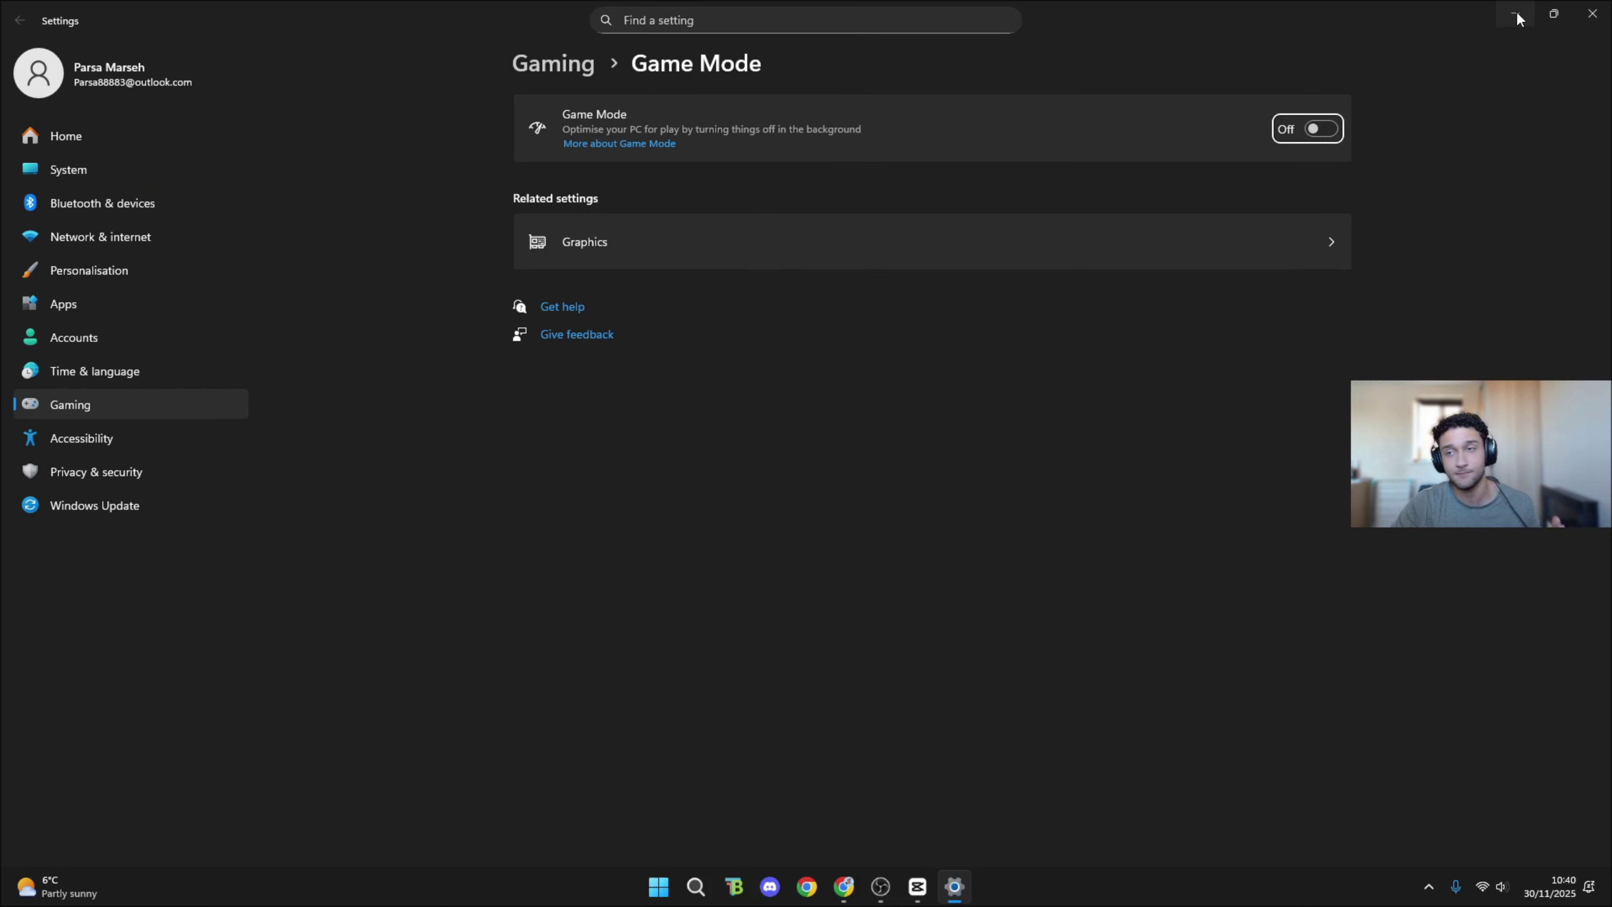
pyautogui.click(1517, 15)
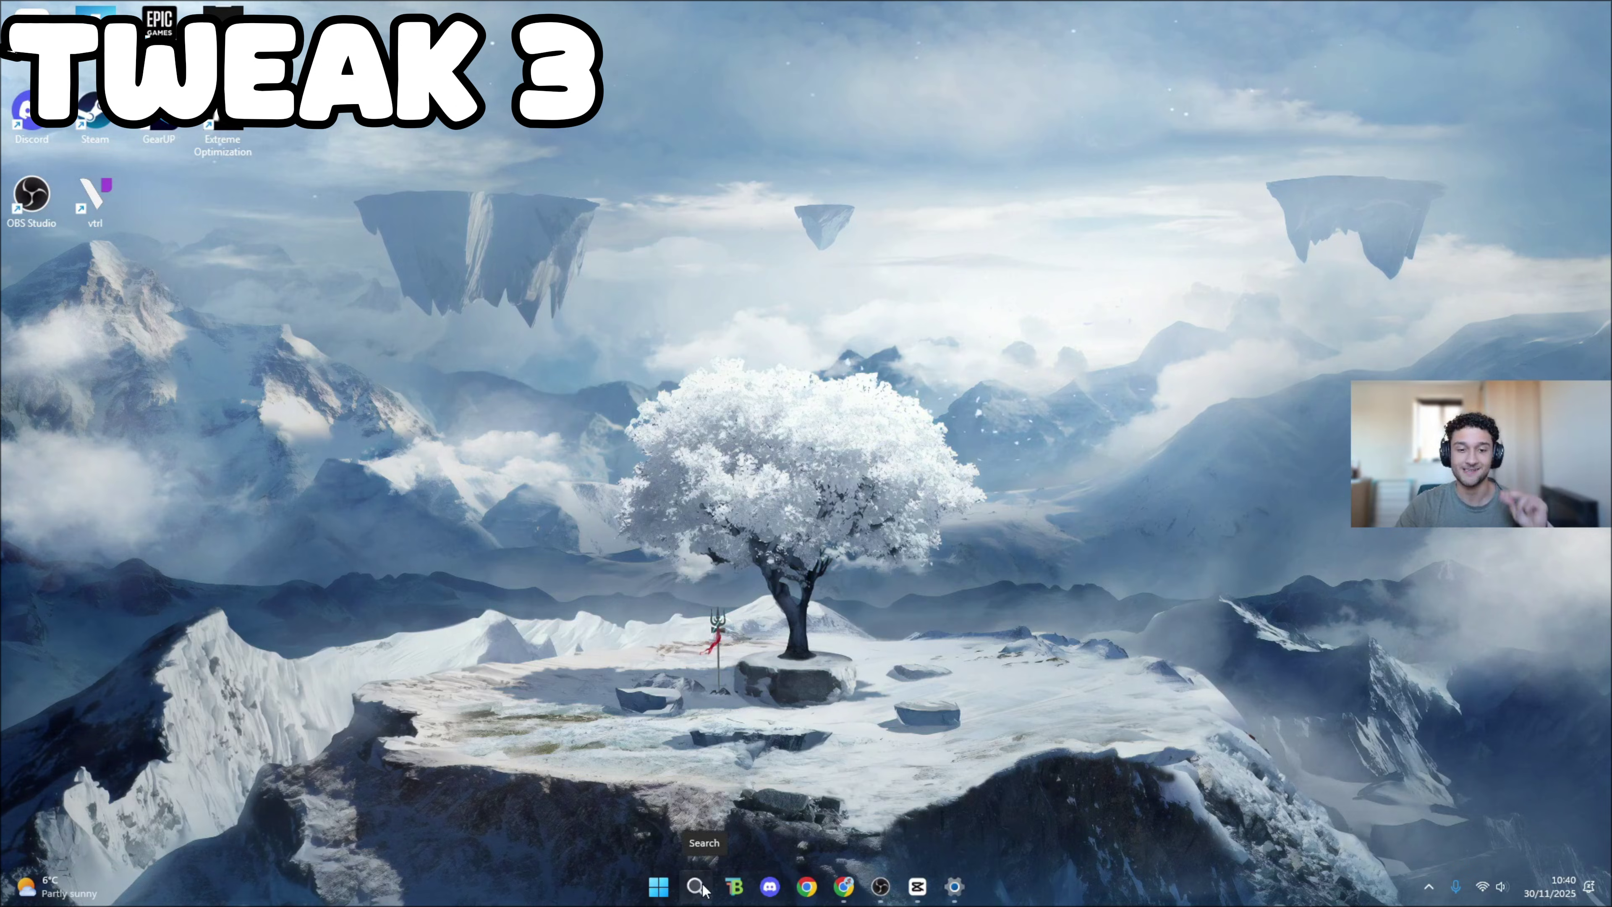
# Turn hardware-accelerated GPU scheduling Off and keep windowed-game optimisations On in Graphics settings
pyautogui.click(703, 886)
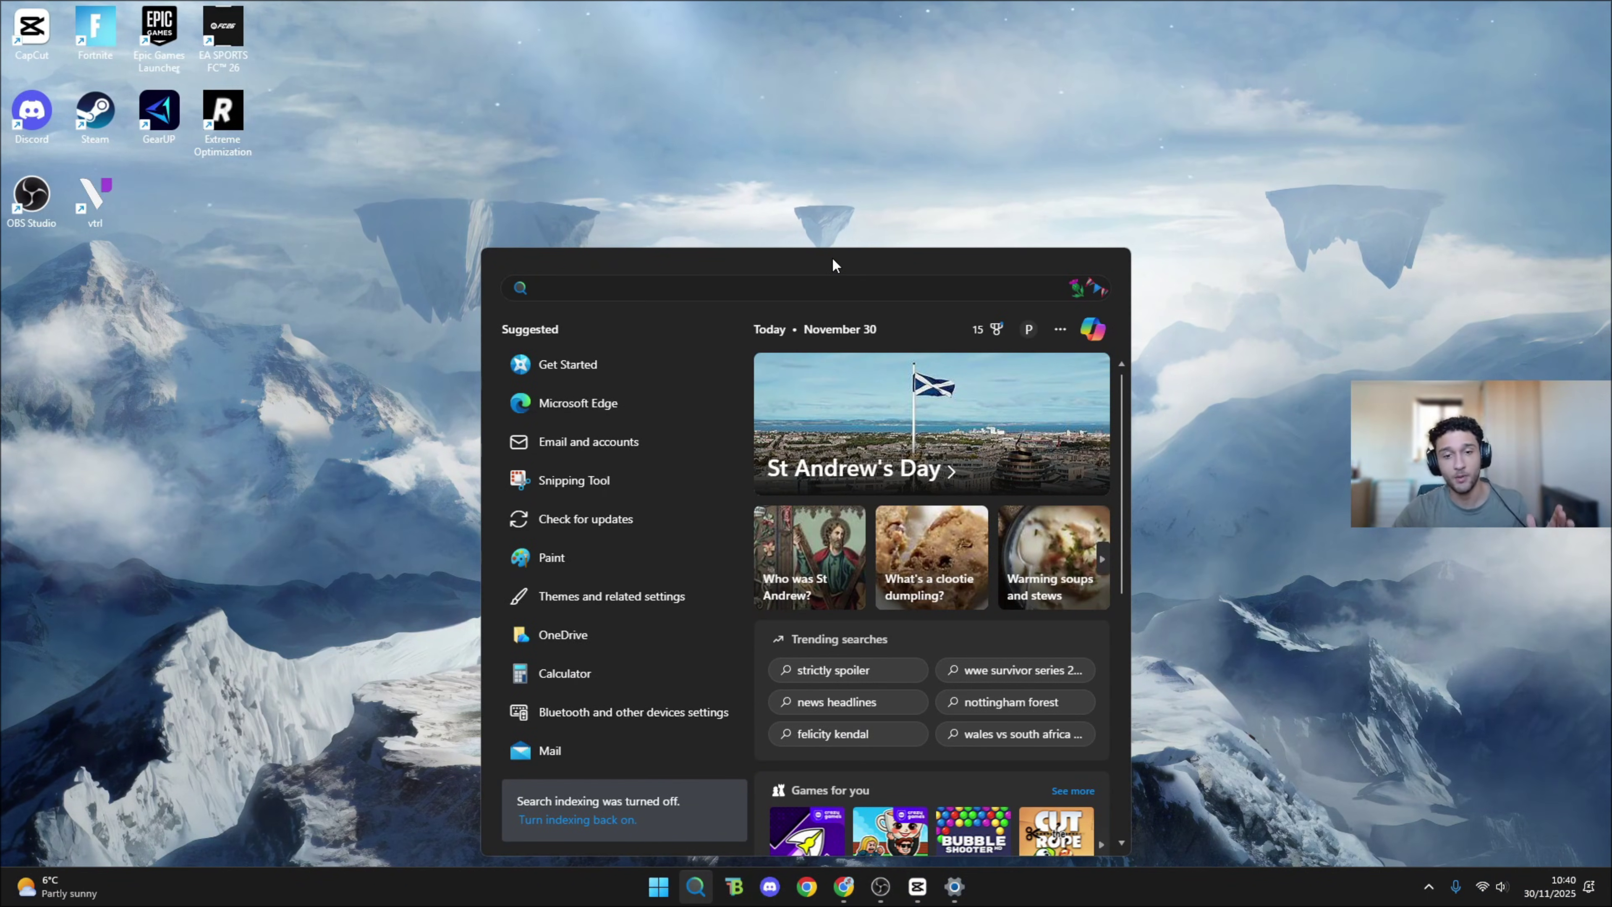
pyautogui.write('graphics settings')
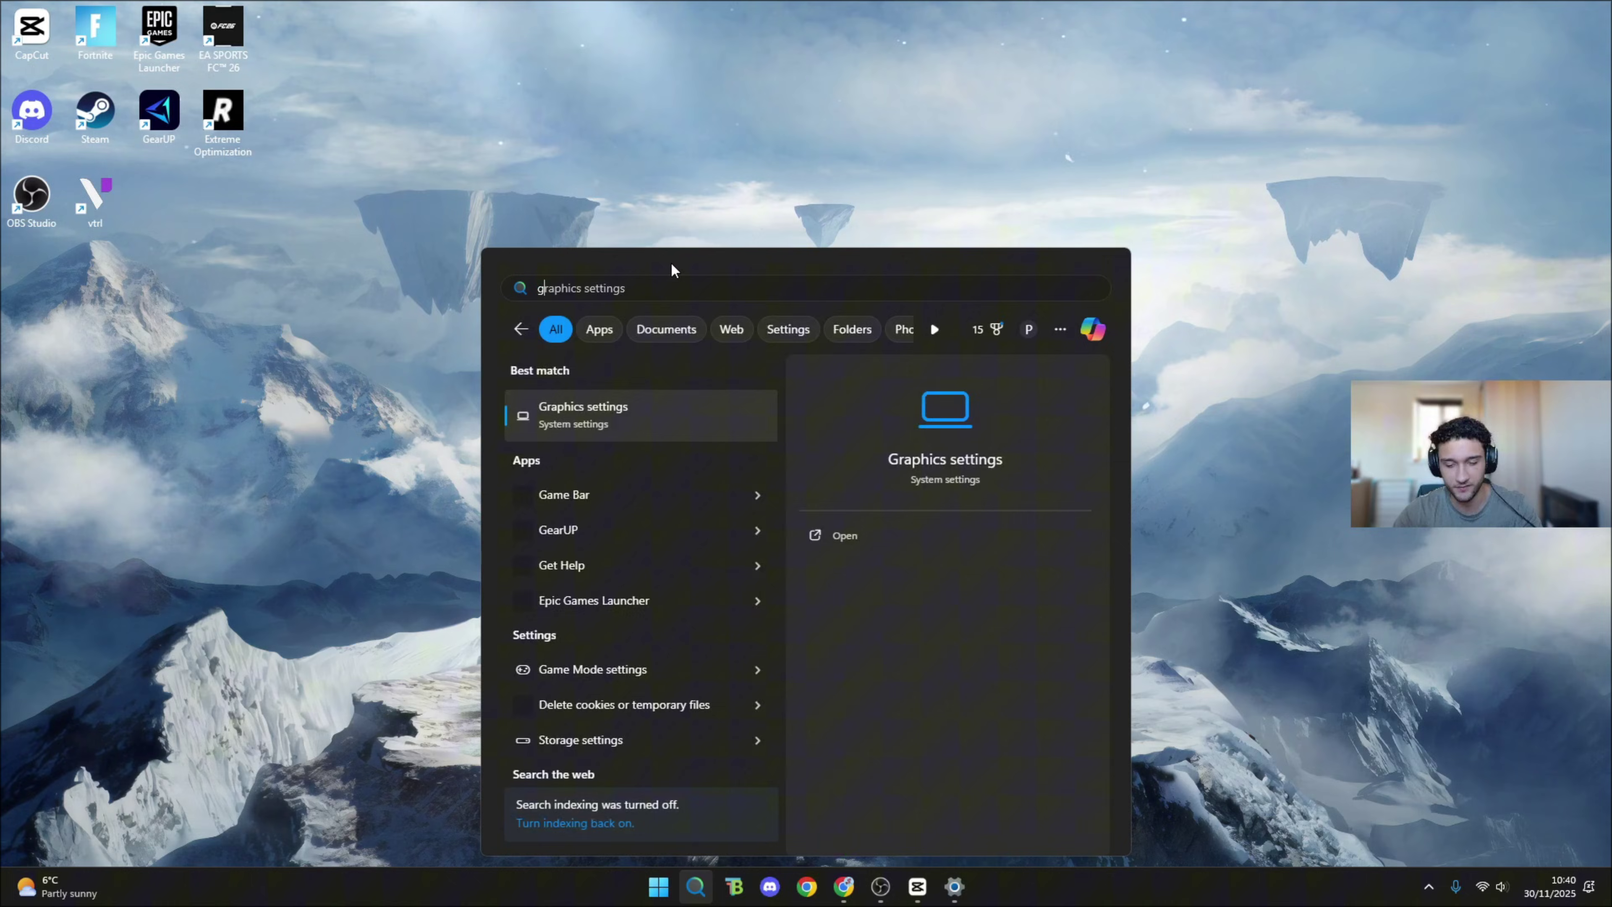
pyautogui.click(620, 404)
pyautogui.click(711, 242)
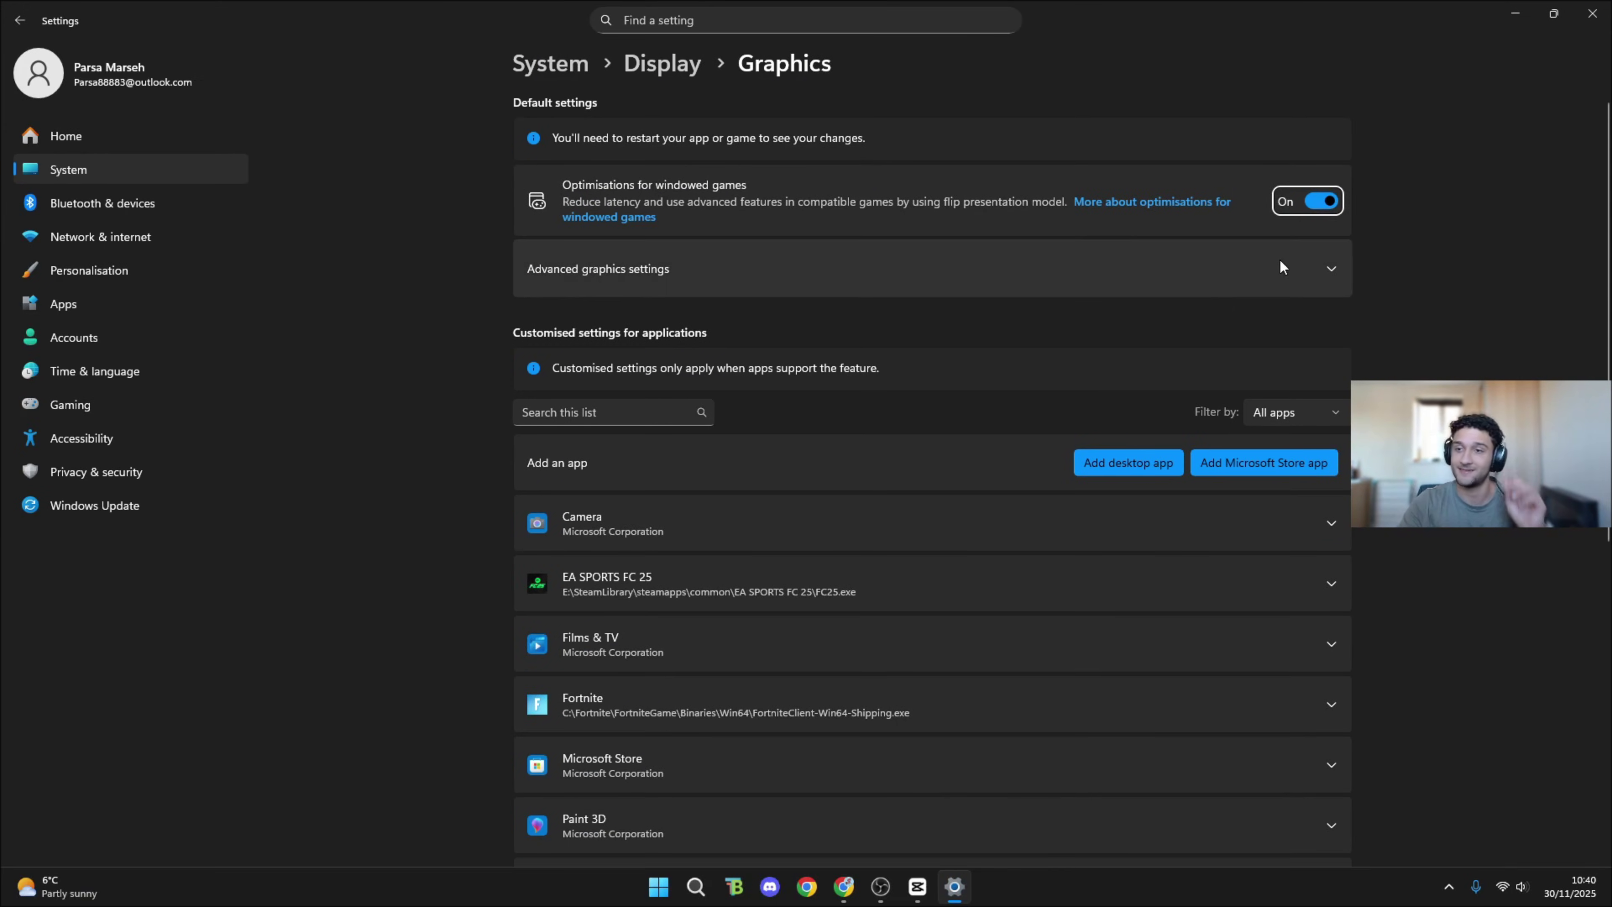
pyautogui.click(1281, 265)
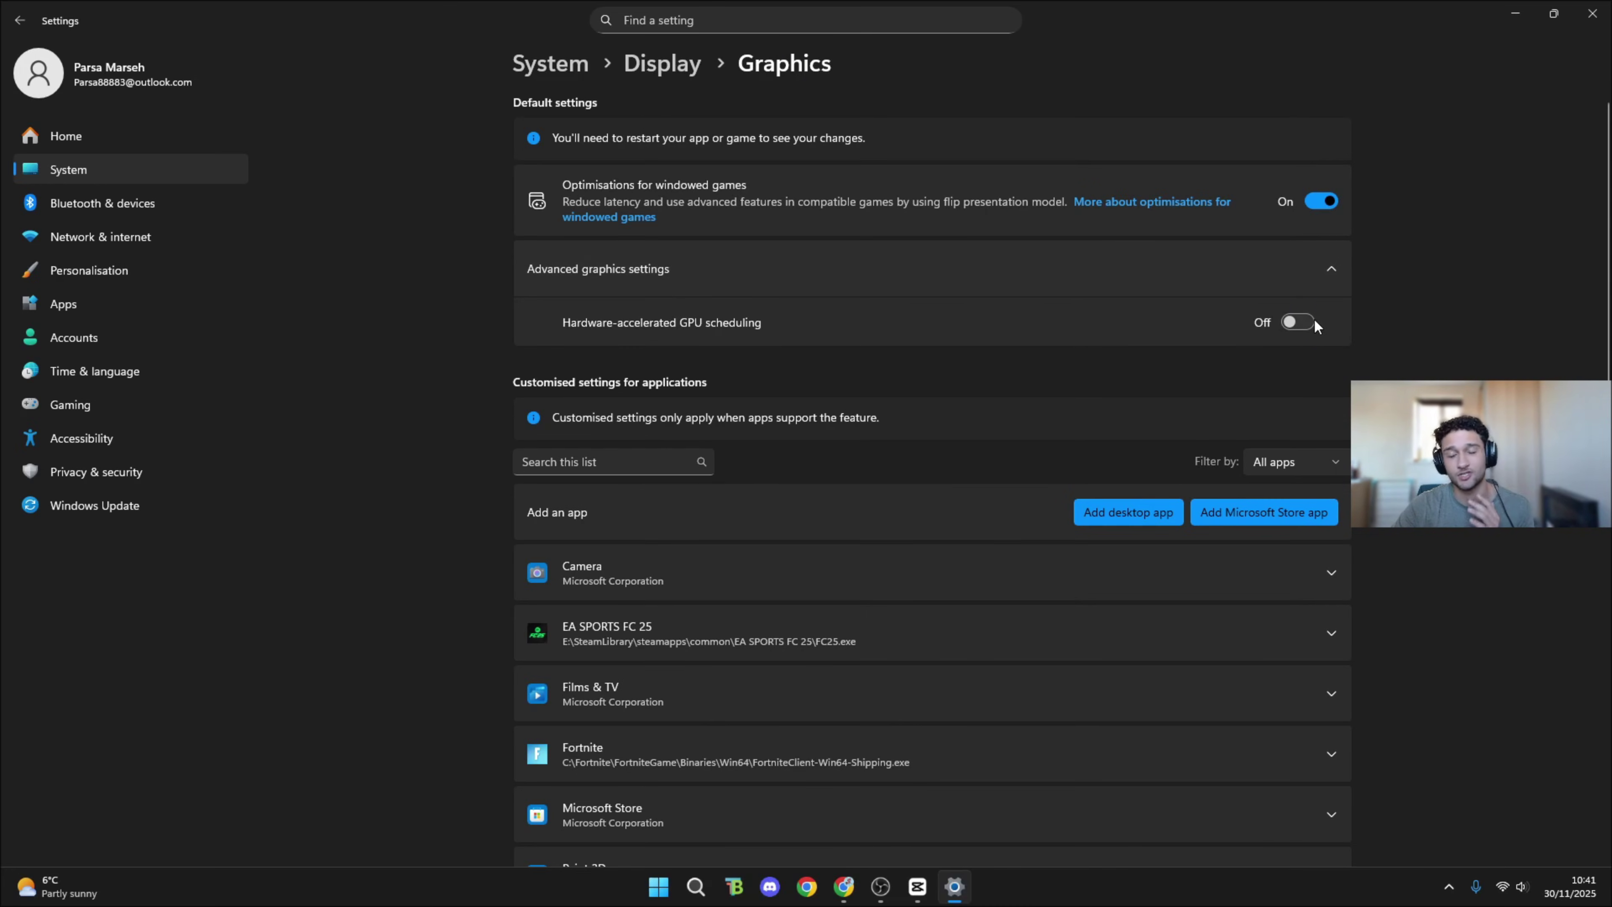
pyautogui.click(1516, 14)
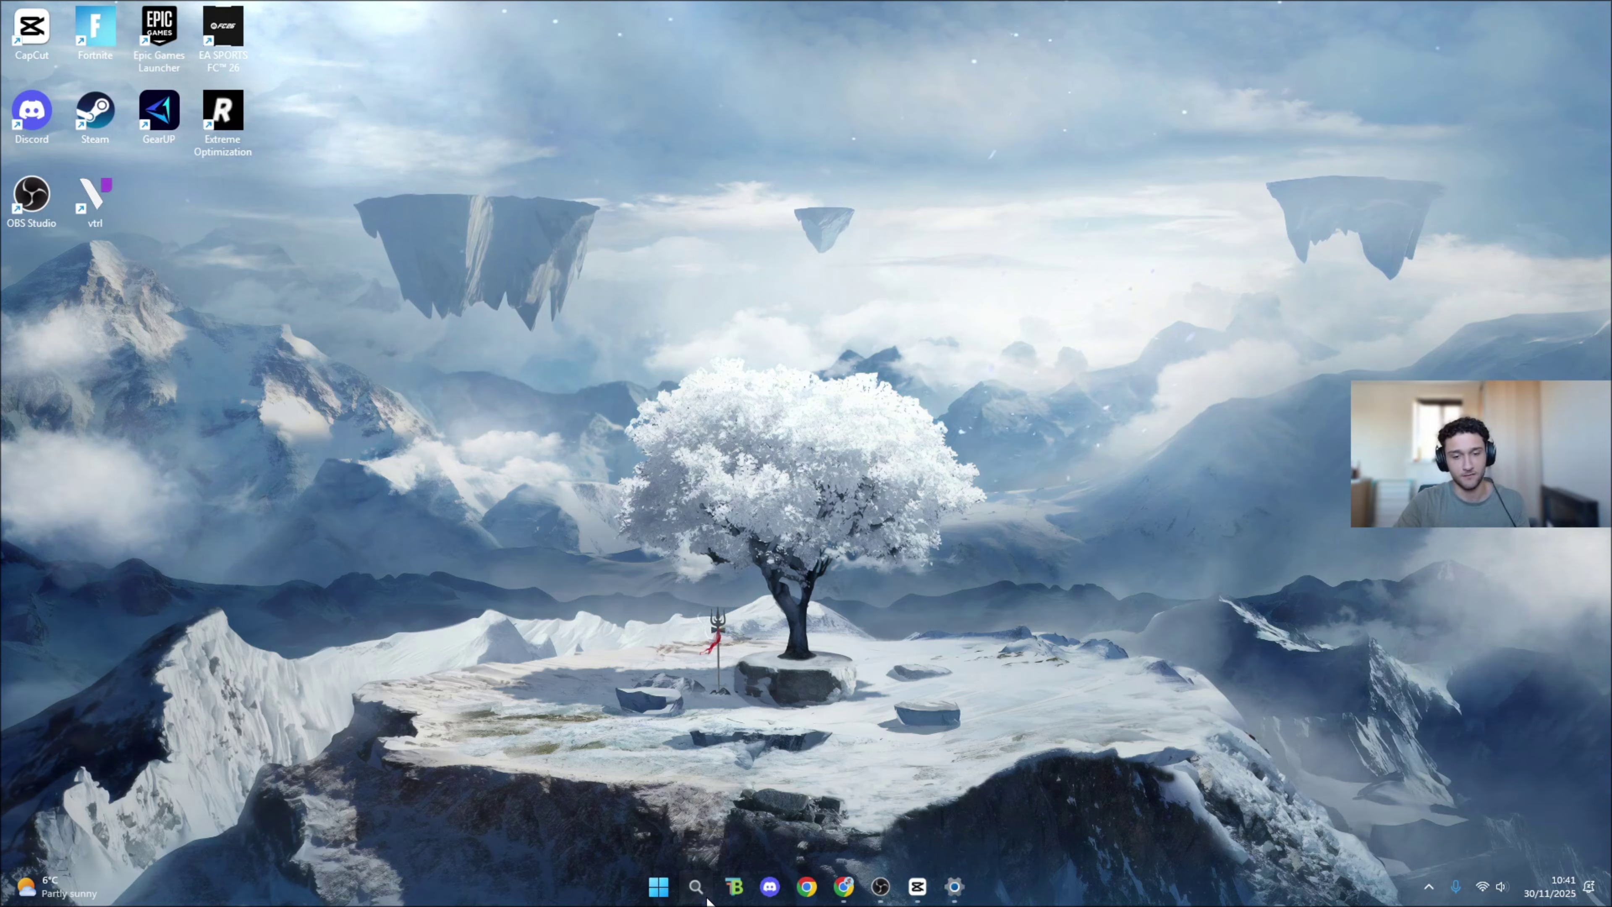
# Launch System Configuration from the 'system con' search and show its Boot tab
pyautogui.click(706, 899)
pyautogui.write('system ')
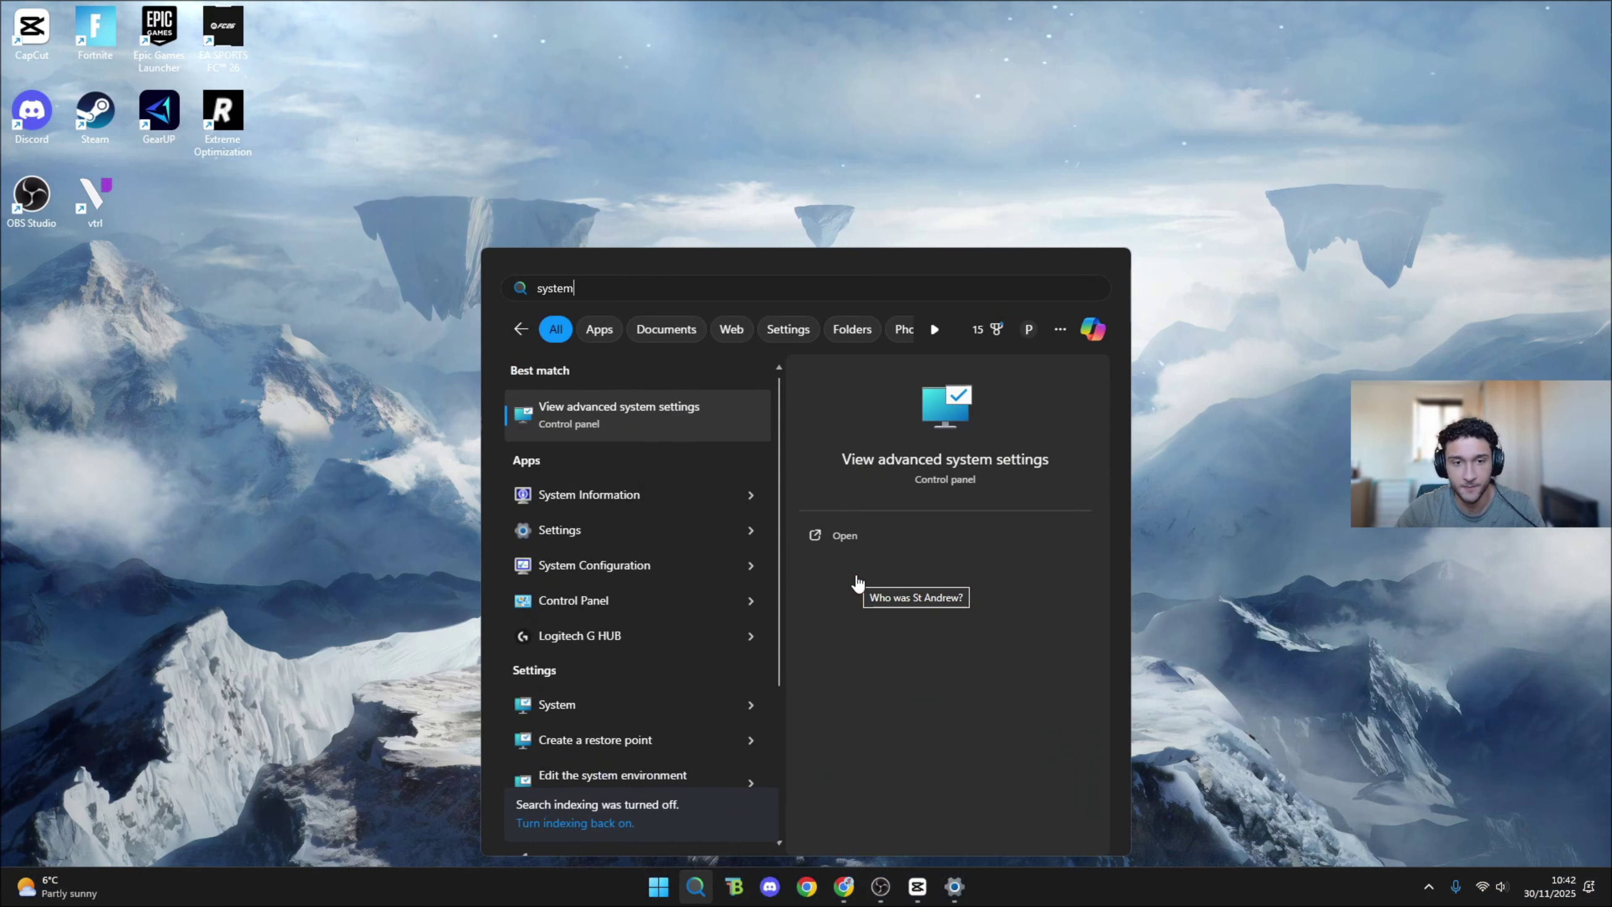
pyautogui.write('con')
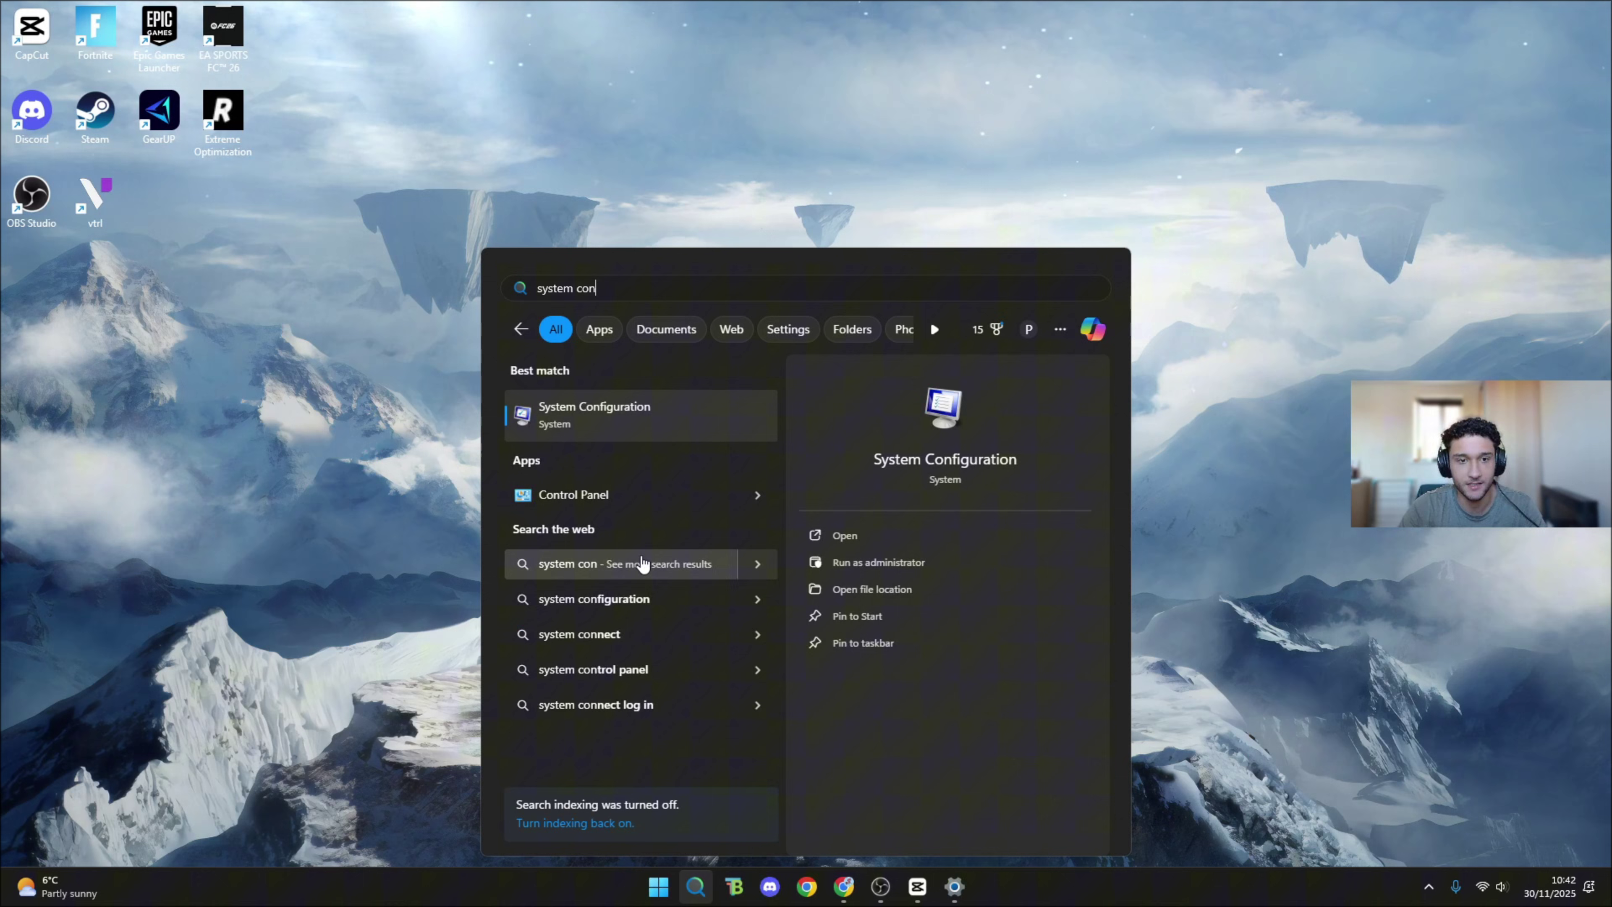
pyautogui.click(568, 400)
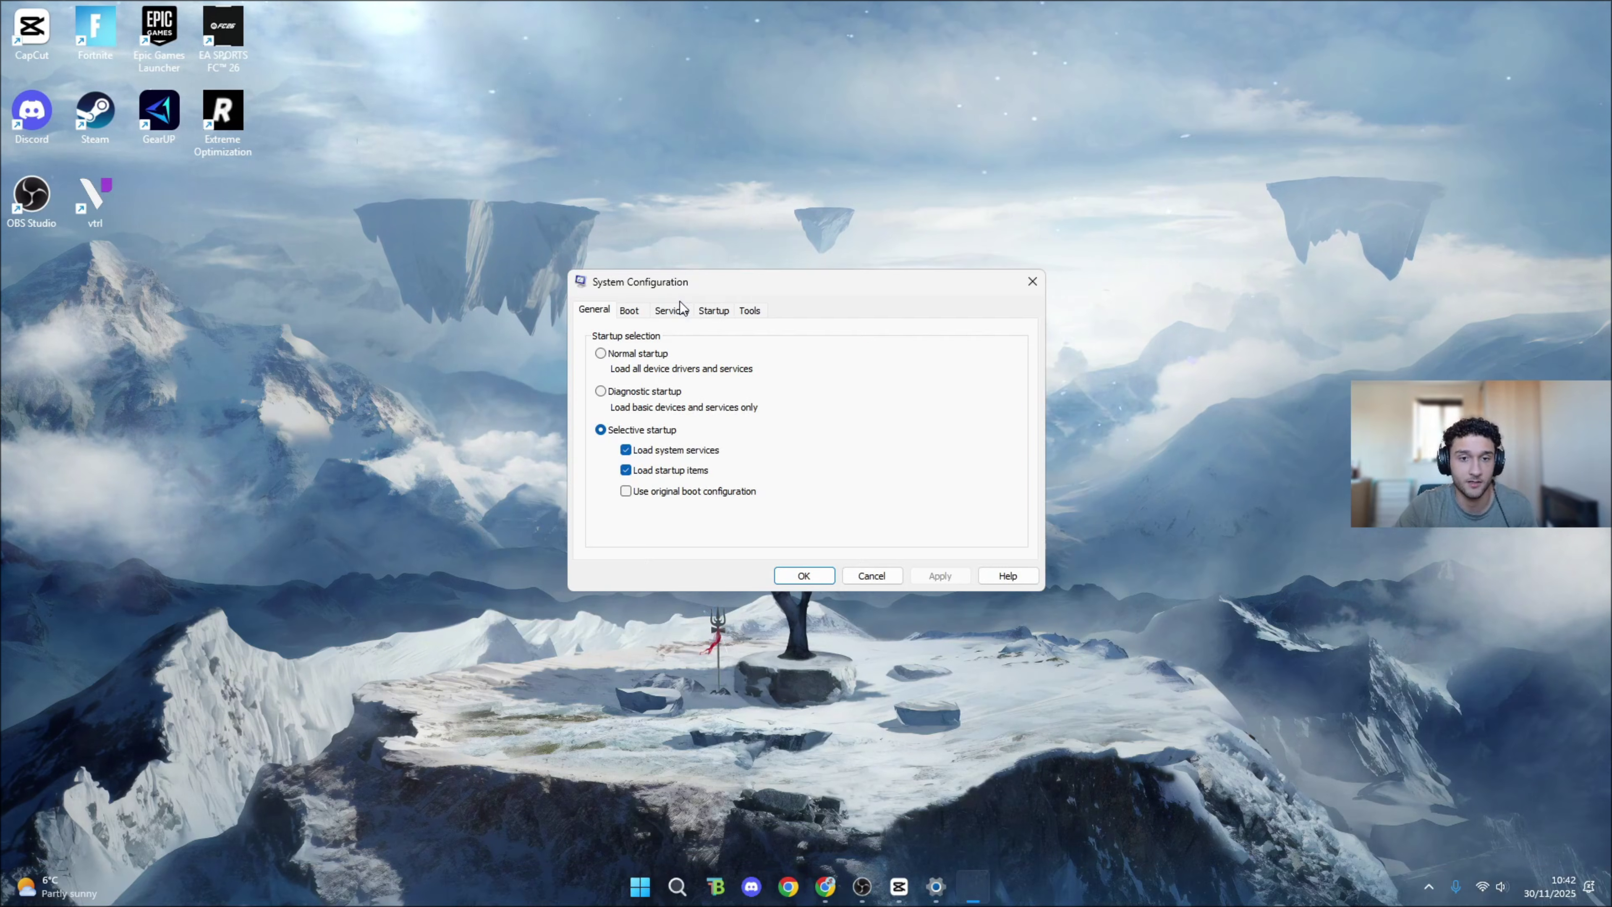
pyautogui.moveTo(711, 276); pyautogui.dragTo(841, 250)
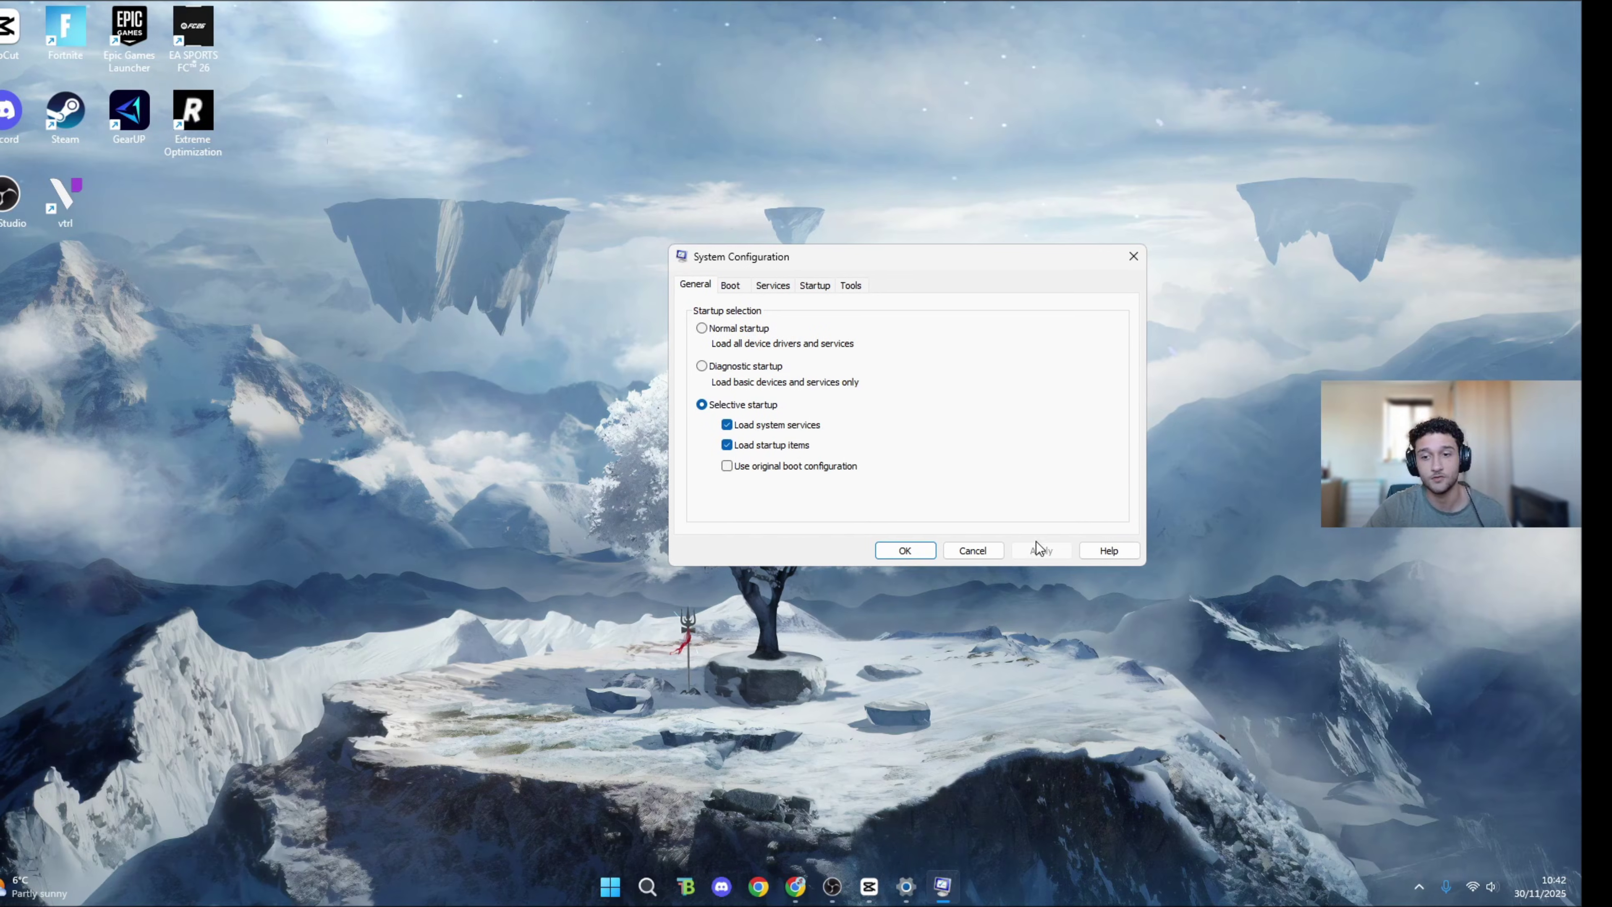
pyautogui.click(727, 286)
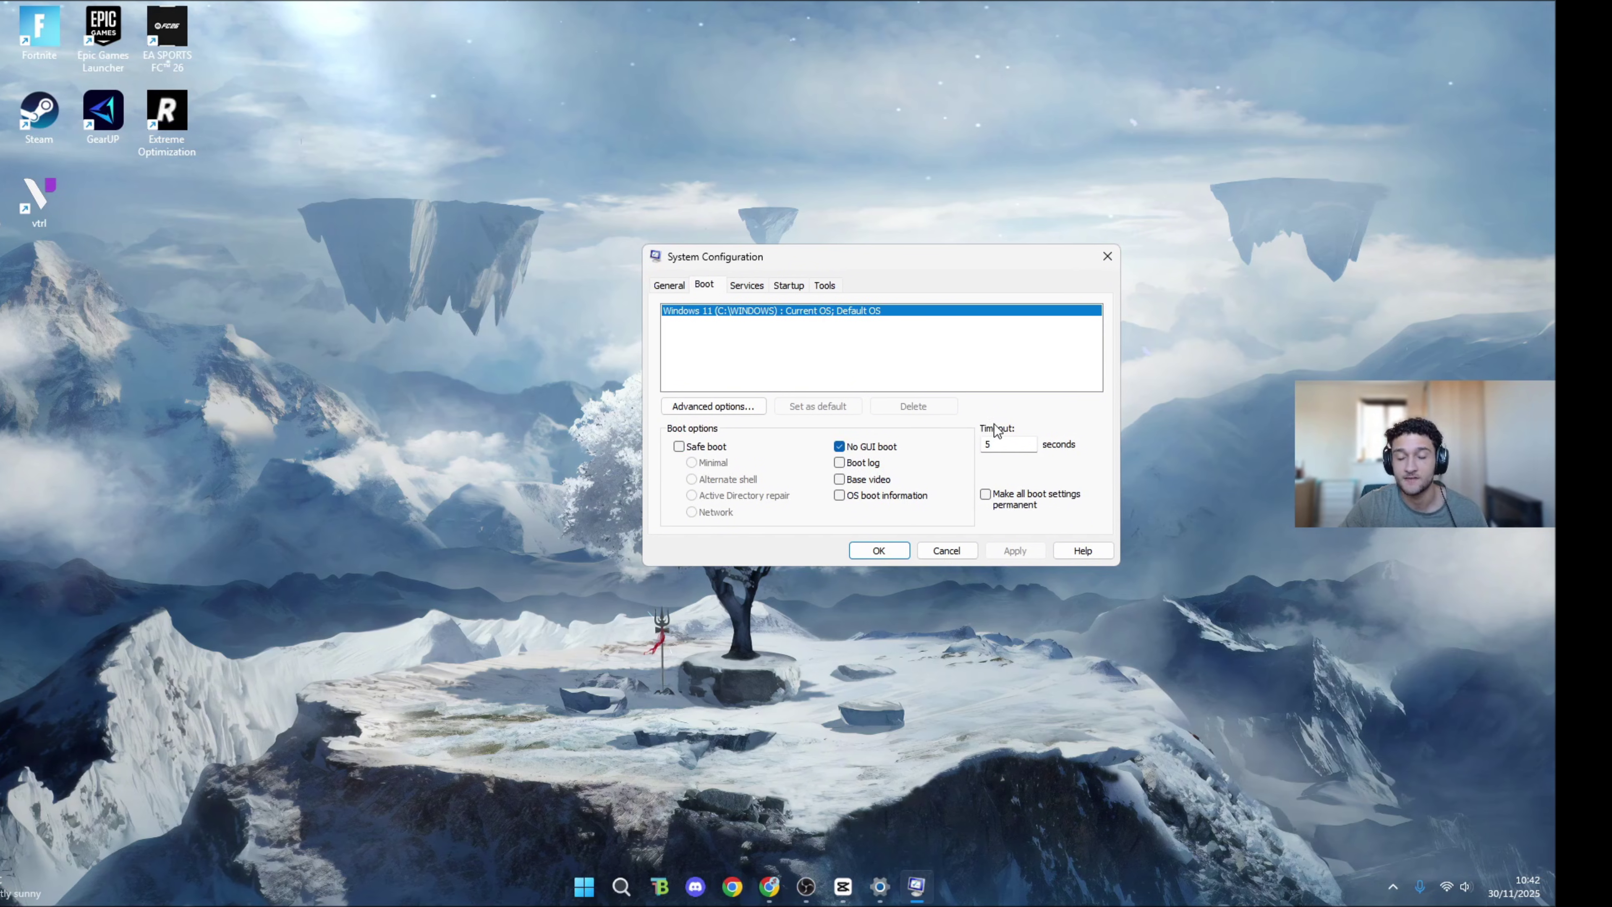
# Set the boot Timeout to 5 seconds
pyautogui.click(1015, 445)
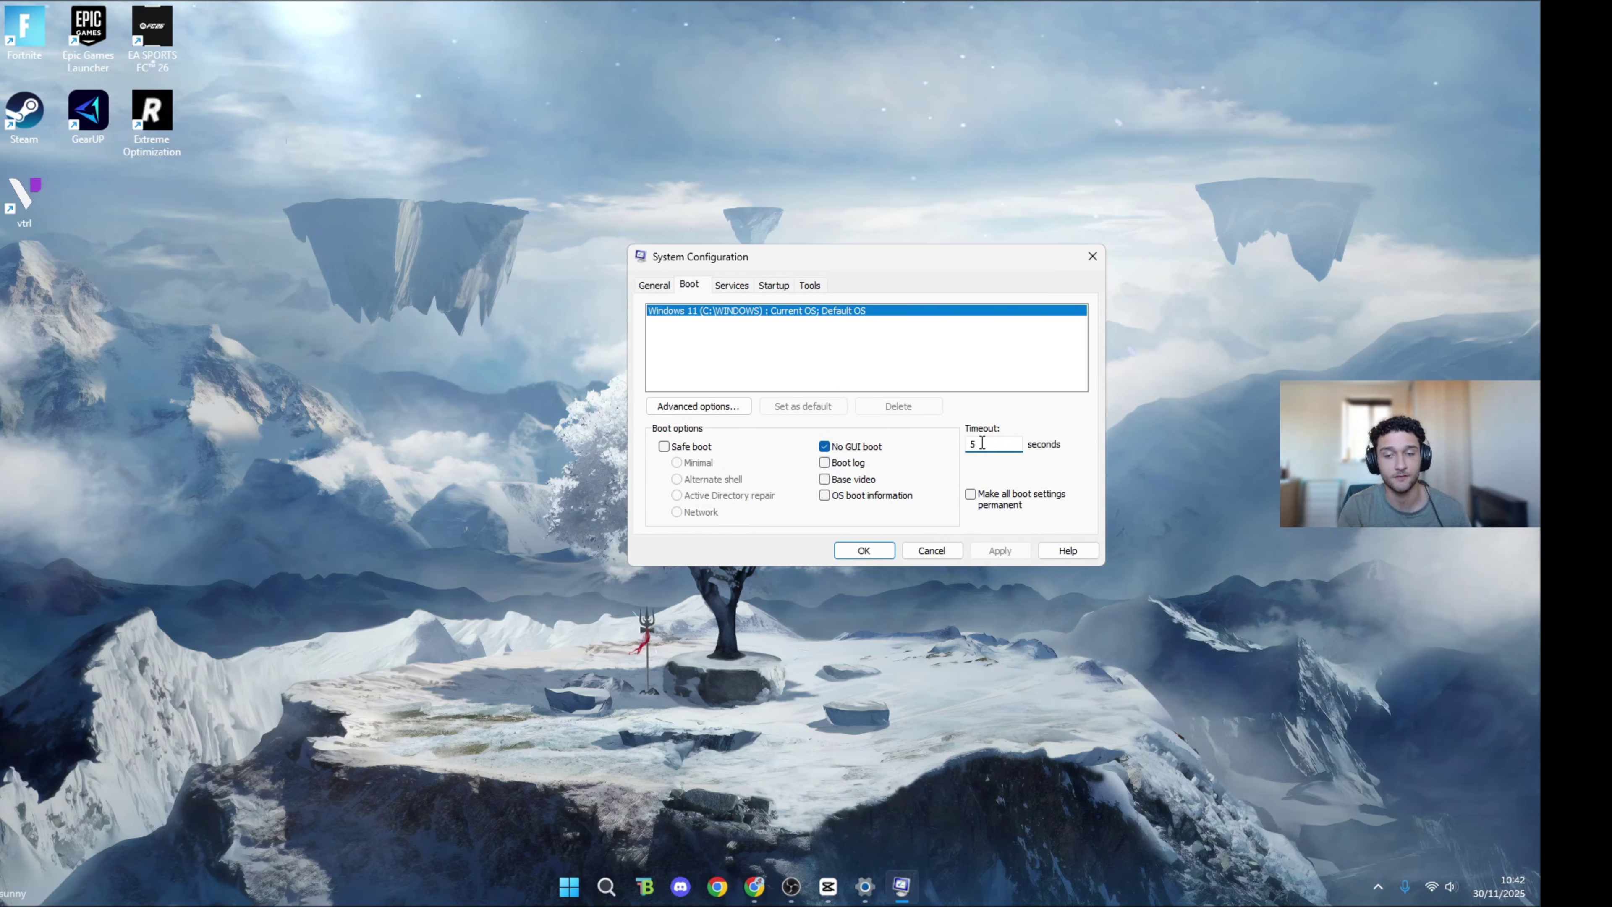
pyautogui.press('BackSpace')
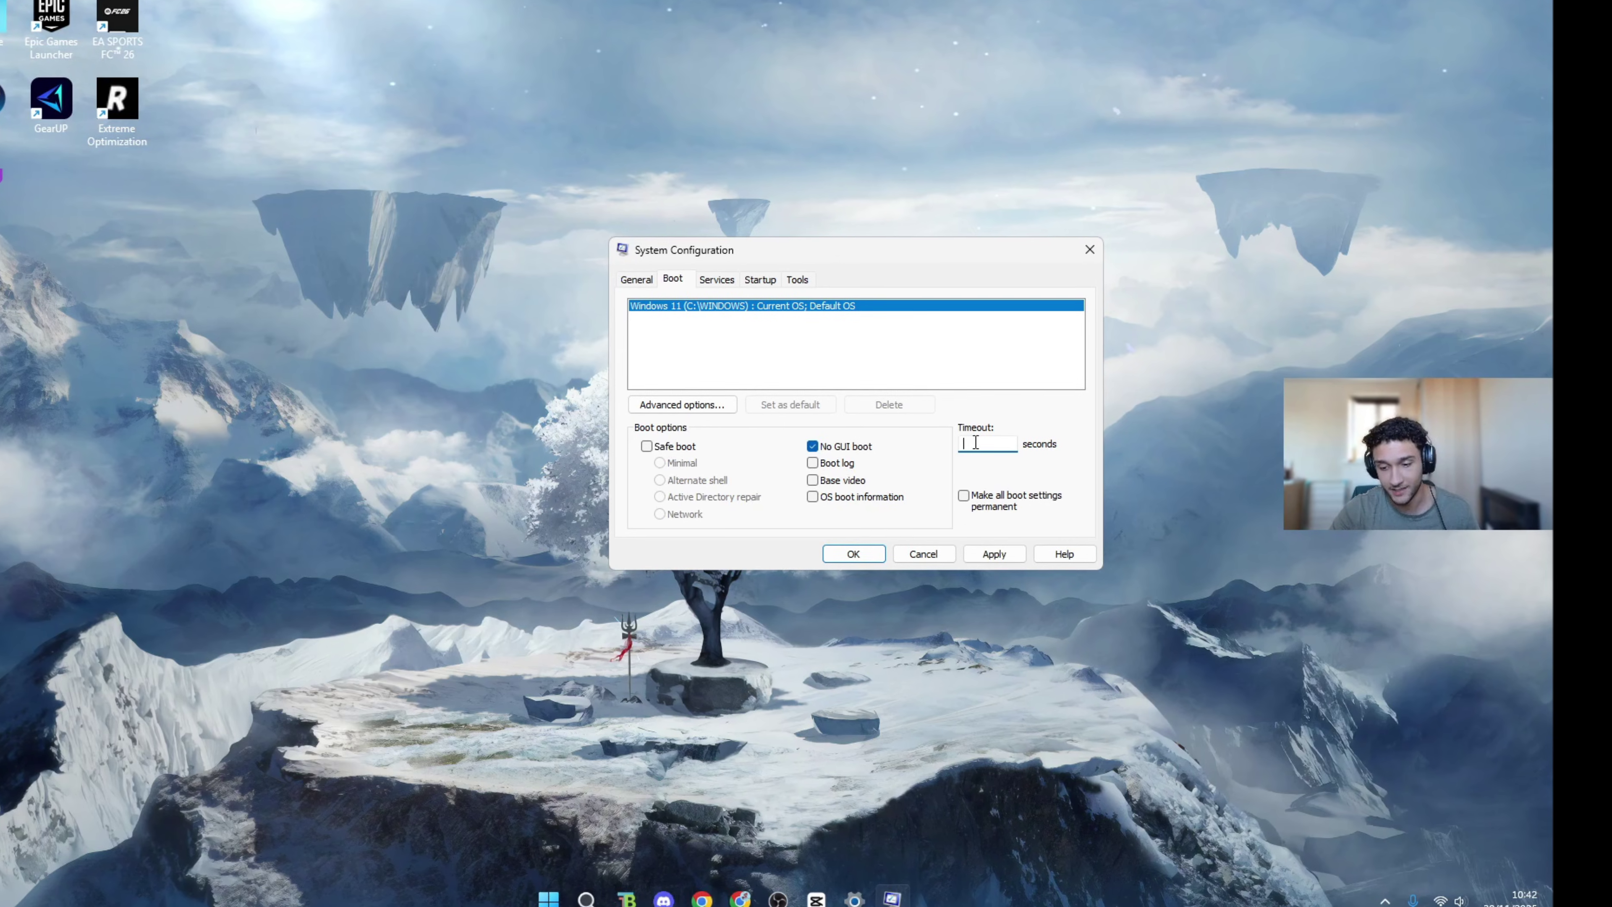
pyautogui.write('0')
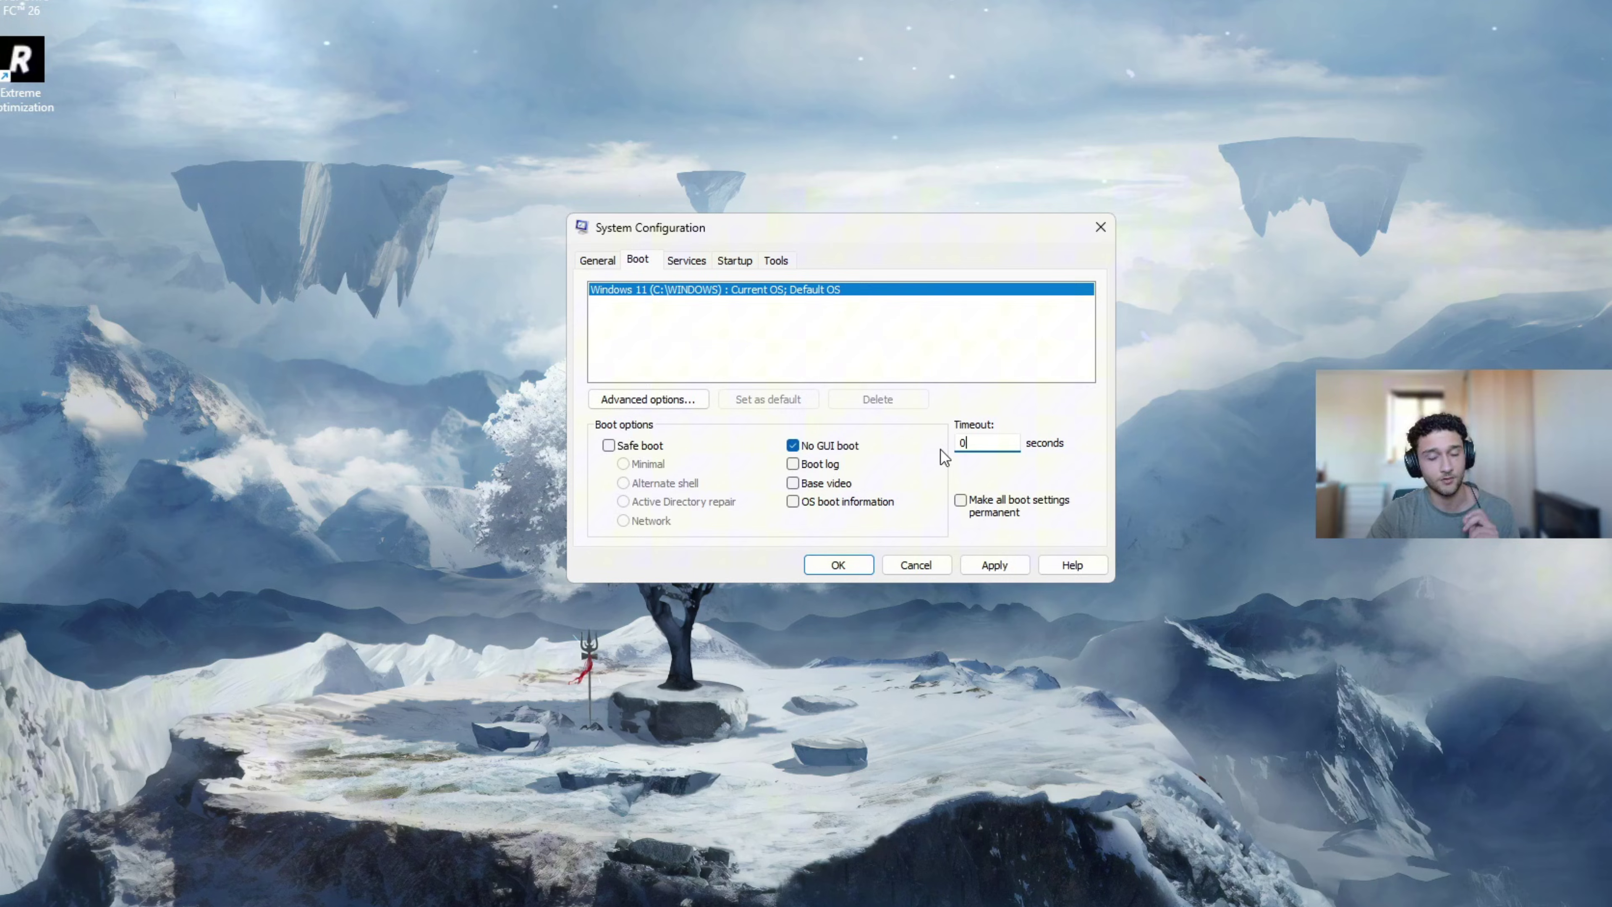
pyautogui.doubleClick(990, 443)
pyautogui.write('3')
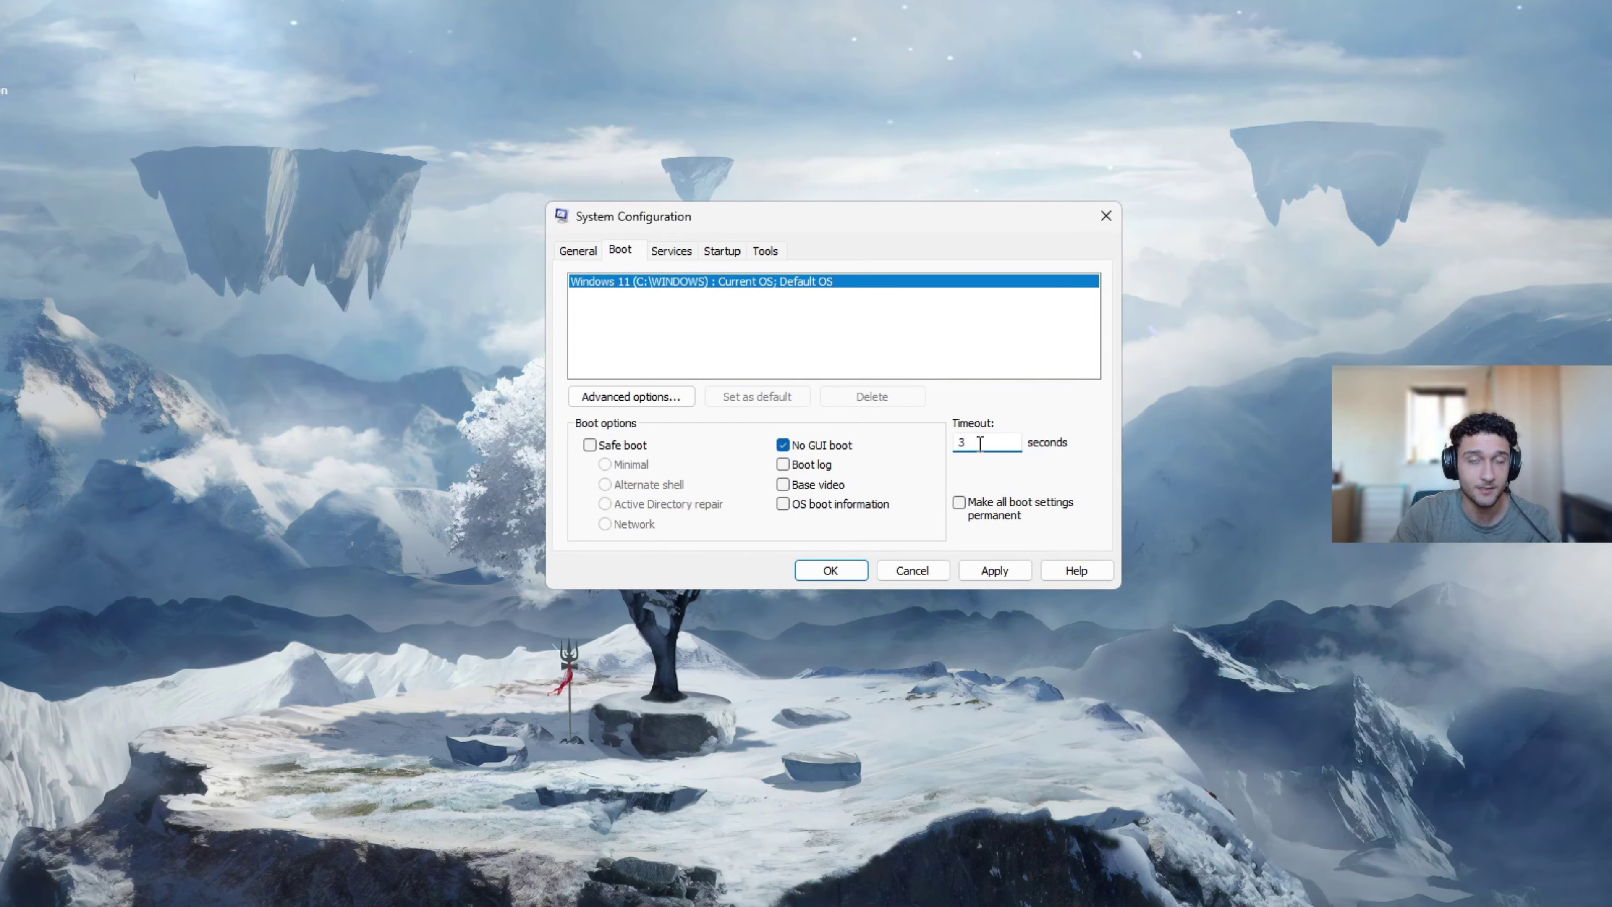
pyautogui.press('BackSpace')
pyautogui.write('5')
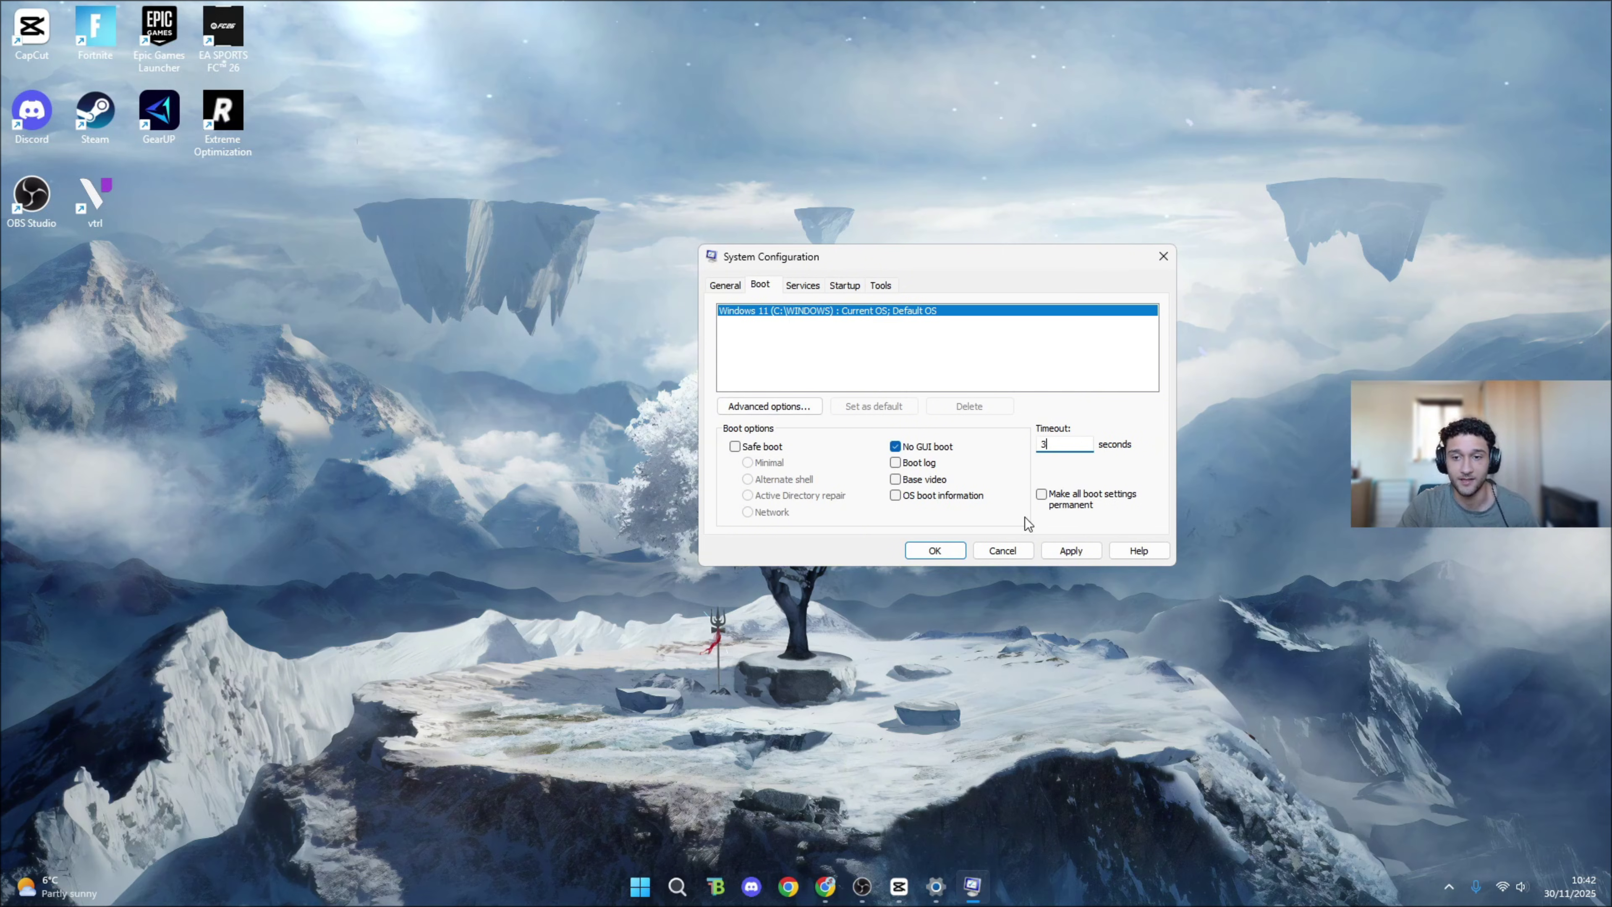
# Set the boot processor count to 16 and save the boot configuration
pyautogui.click(802, 404)
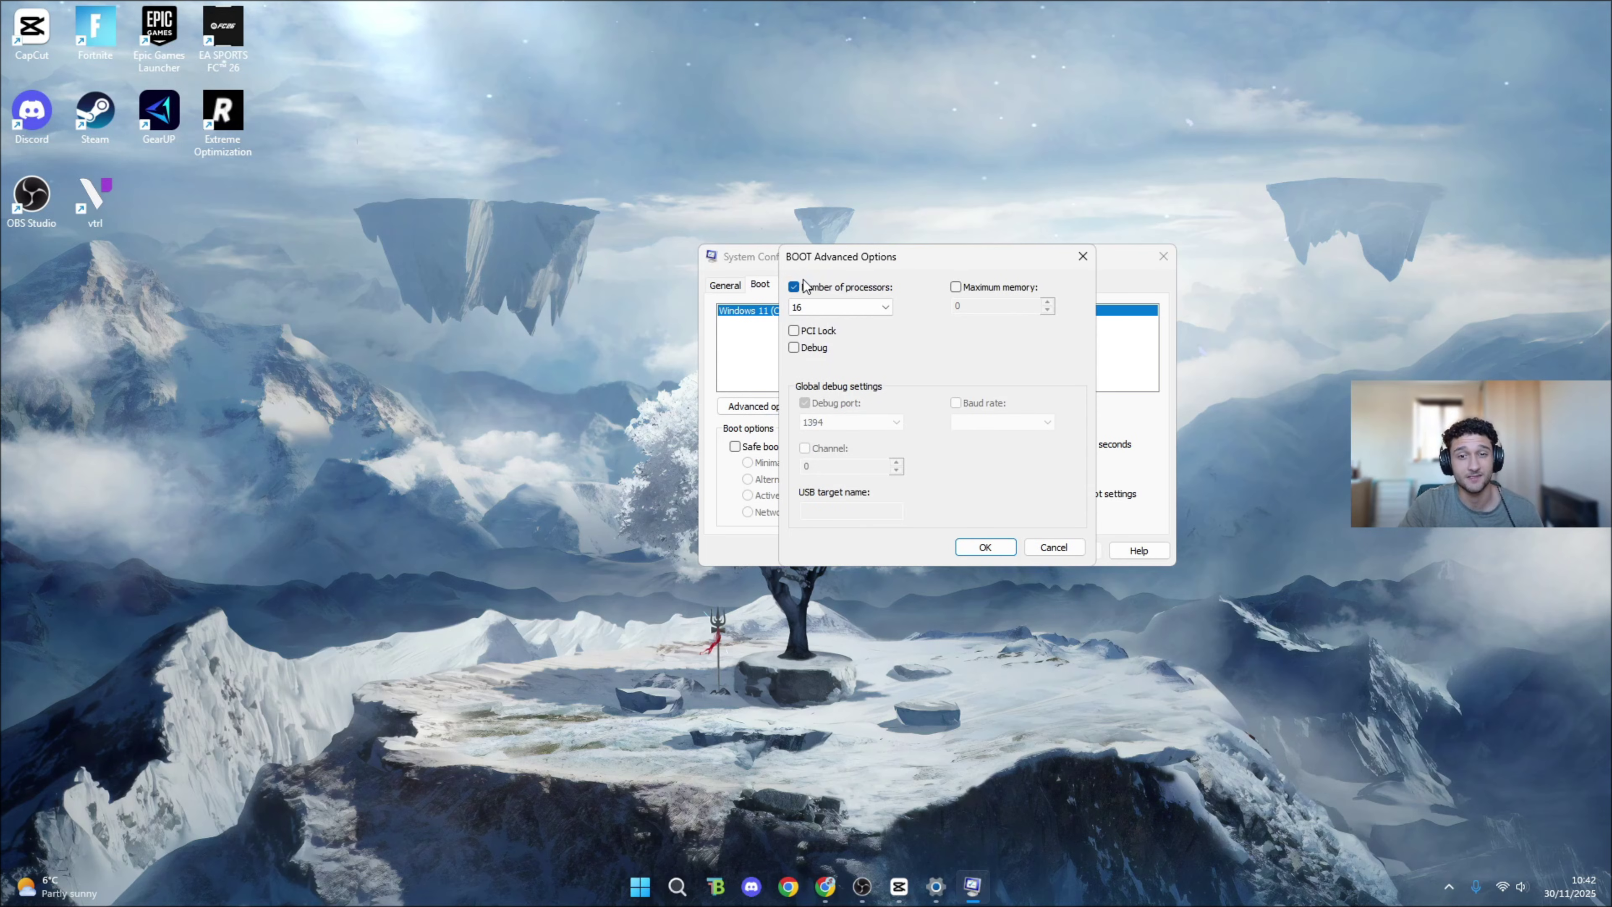
pyautogui.click(841, 308)
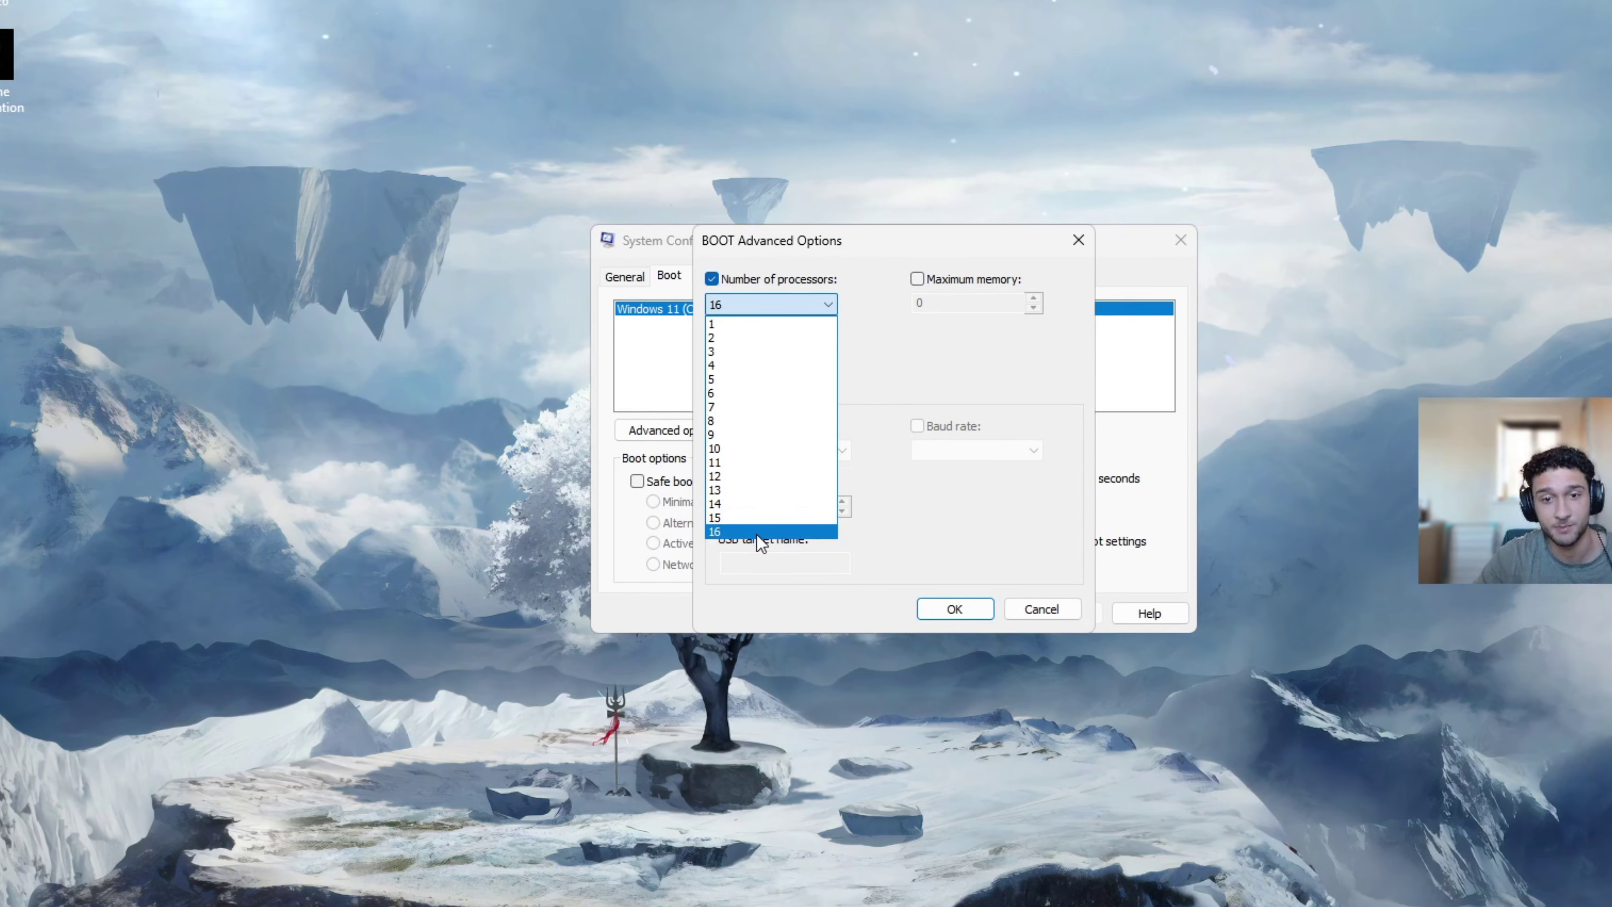
pyautogui.click(757, 532)
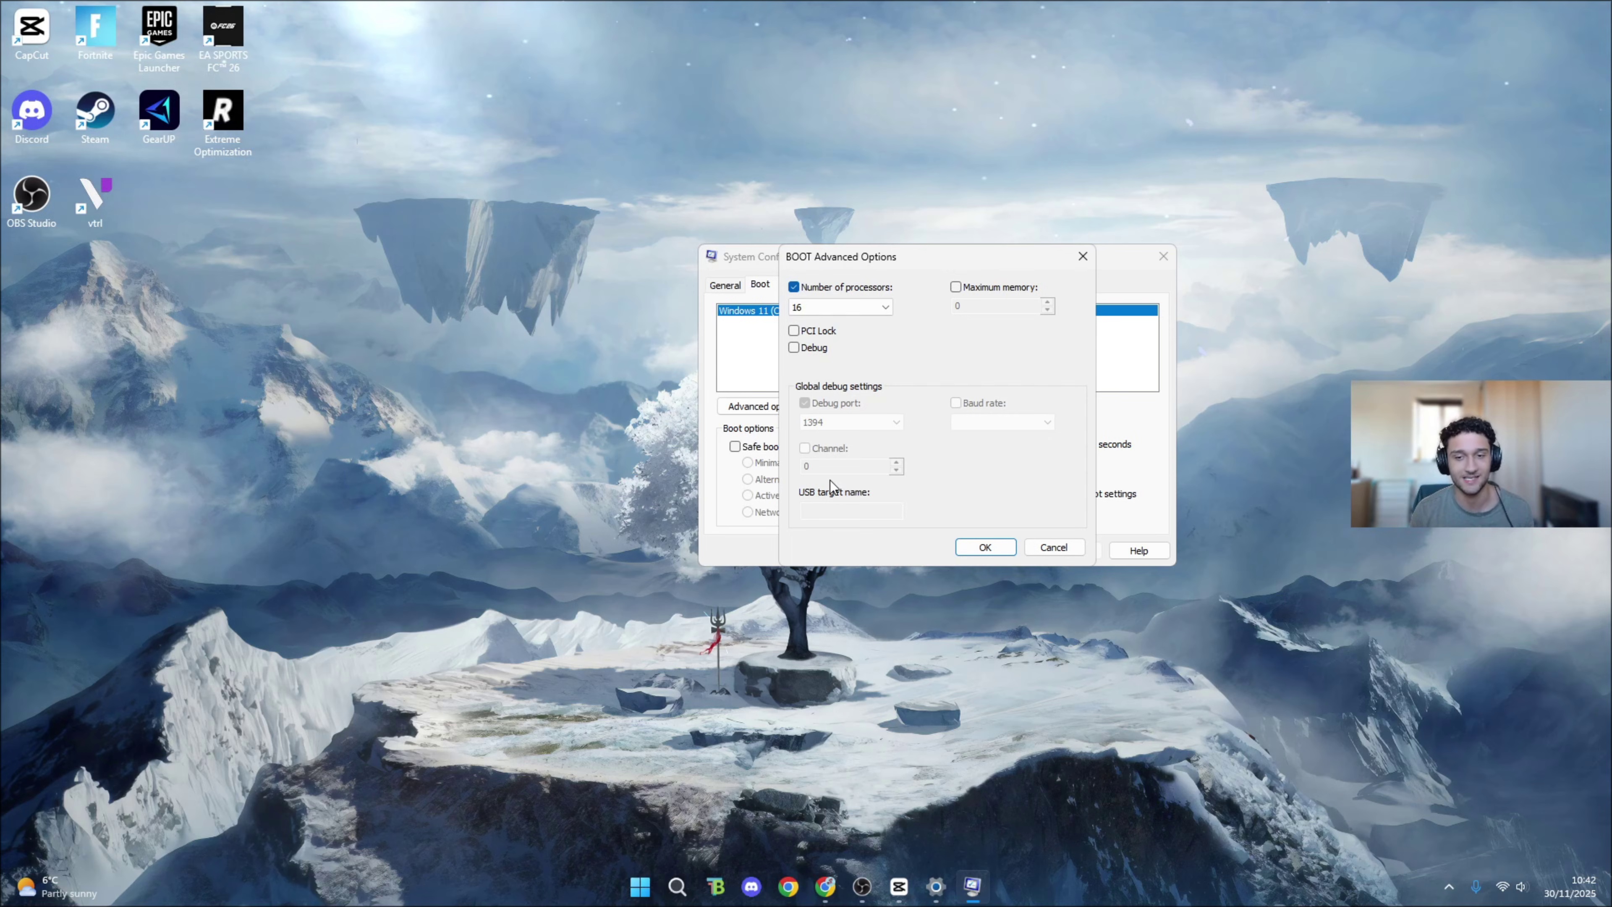
pyautogui.click(988, 548)
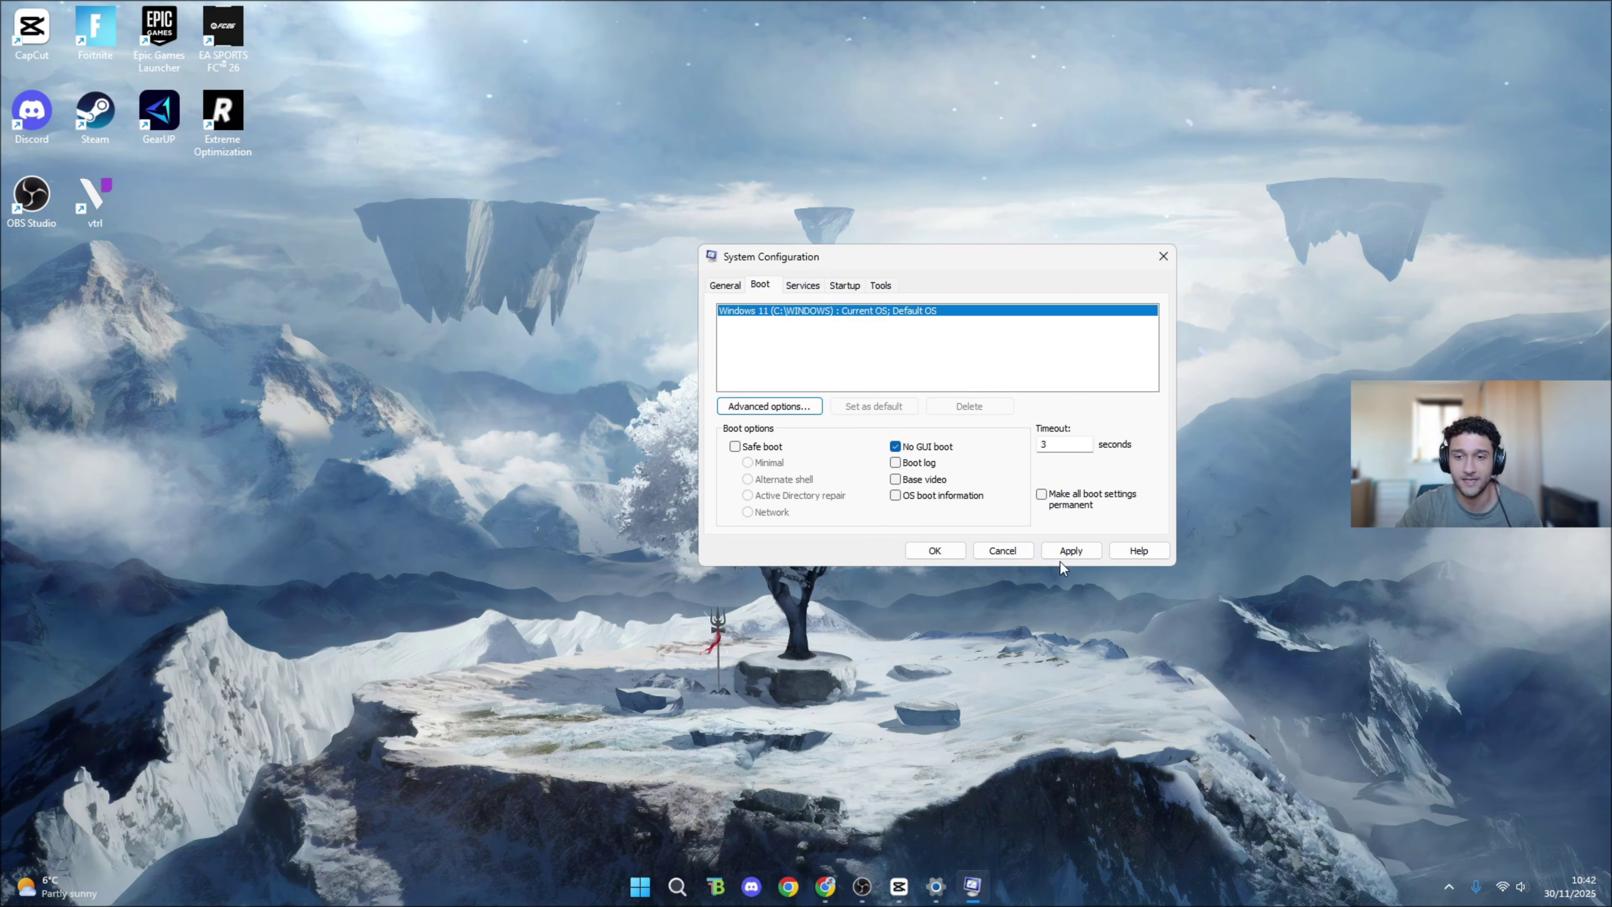
pyautogui.click(935, 551)
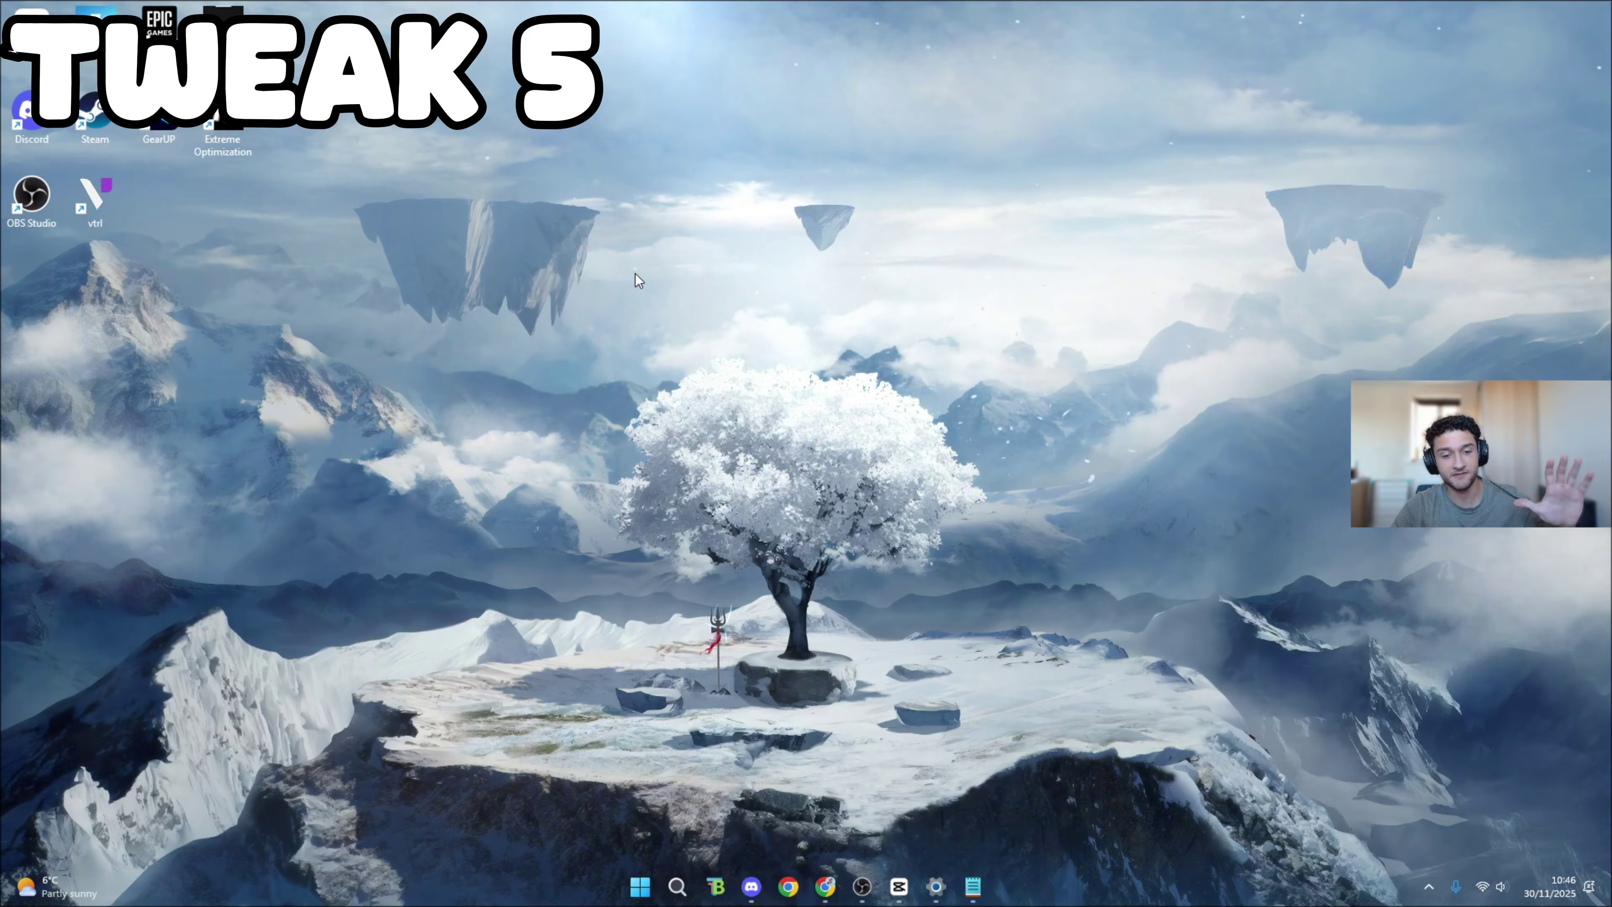
# Launch Command Prompt as administrator and select the reg add line in the CPU tweak notes
pyautogui.click(677, 886)
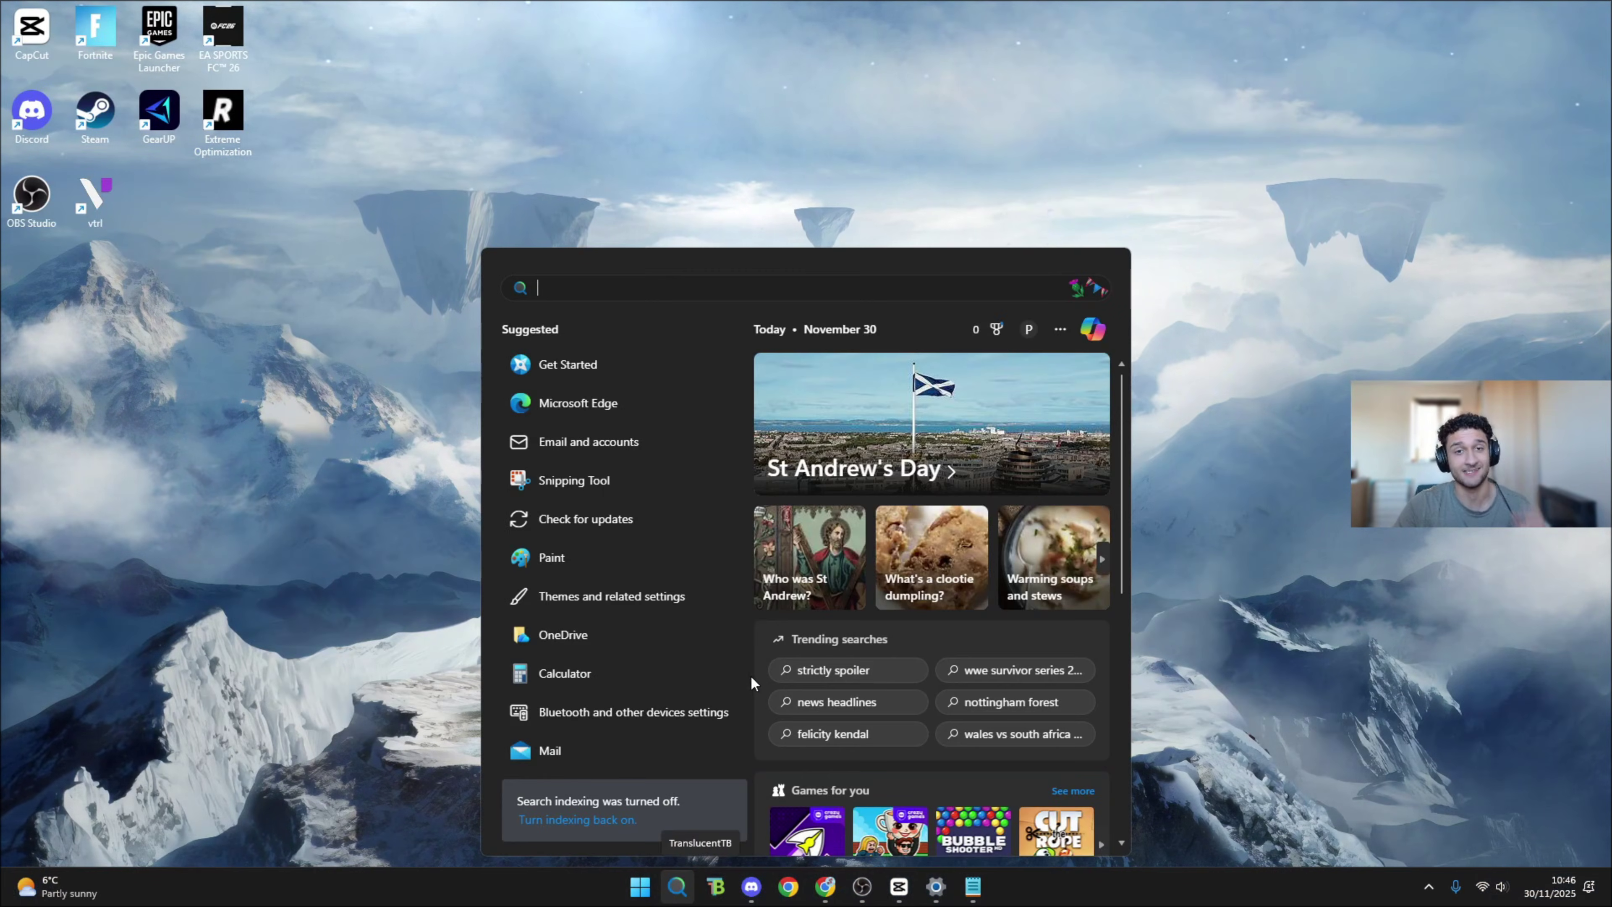
pyautogui.write('cmd')
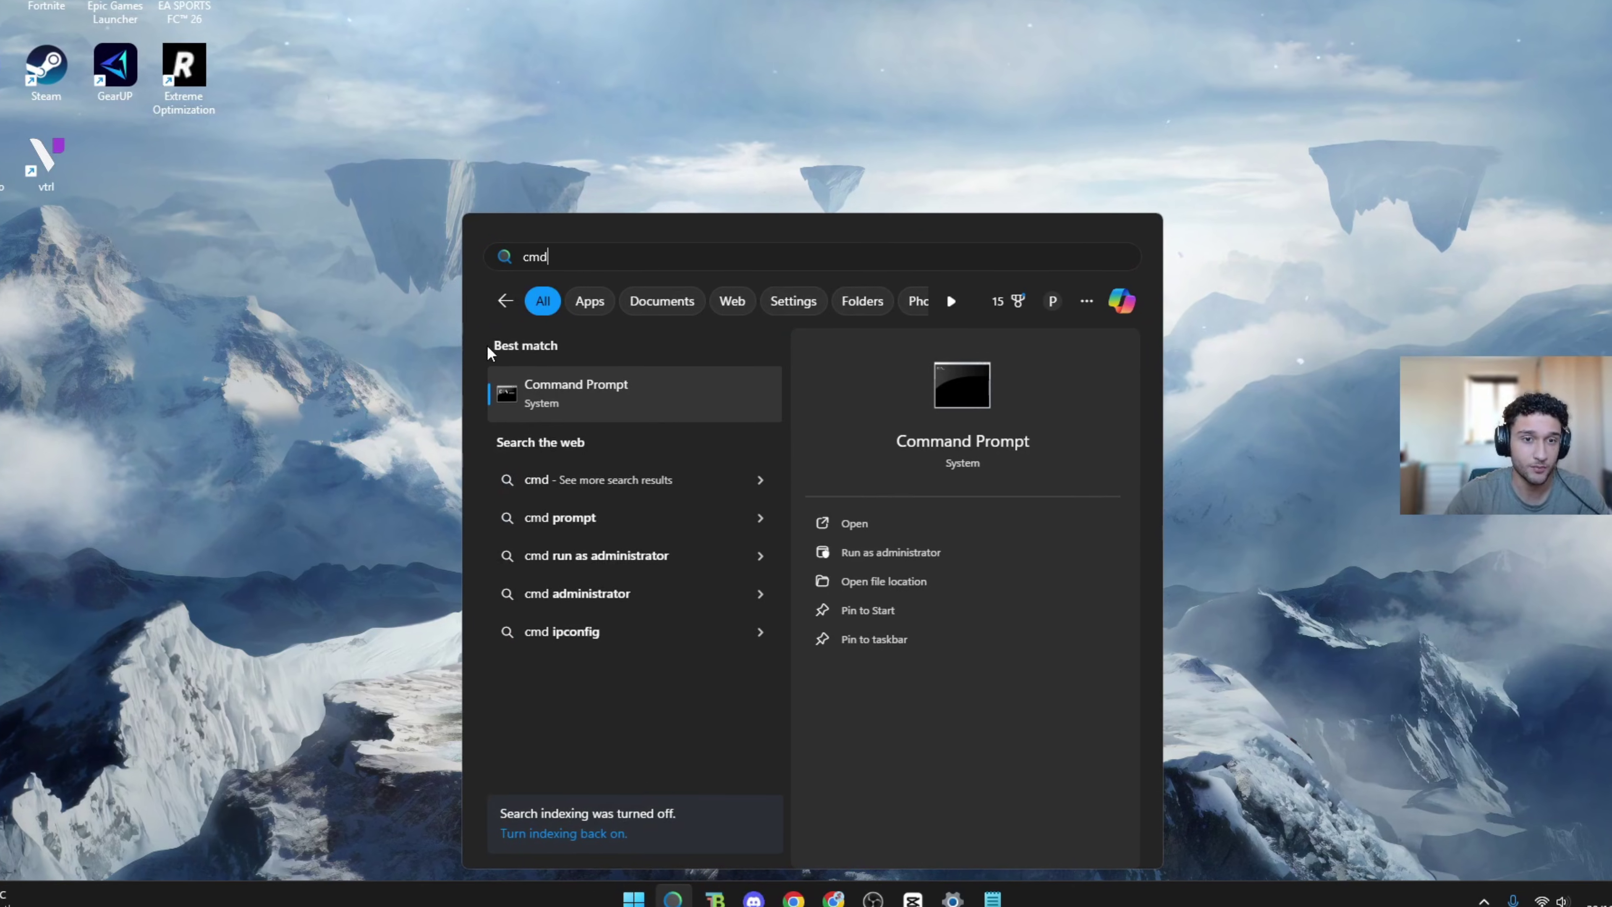
pyautogui.rightClick(575, 401)
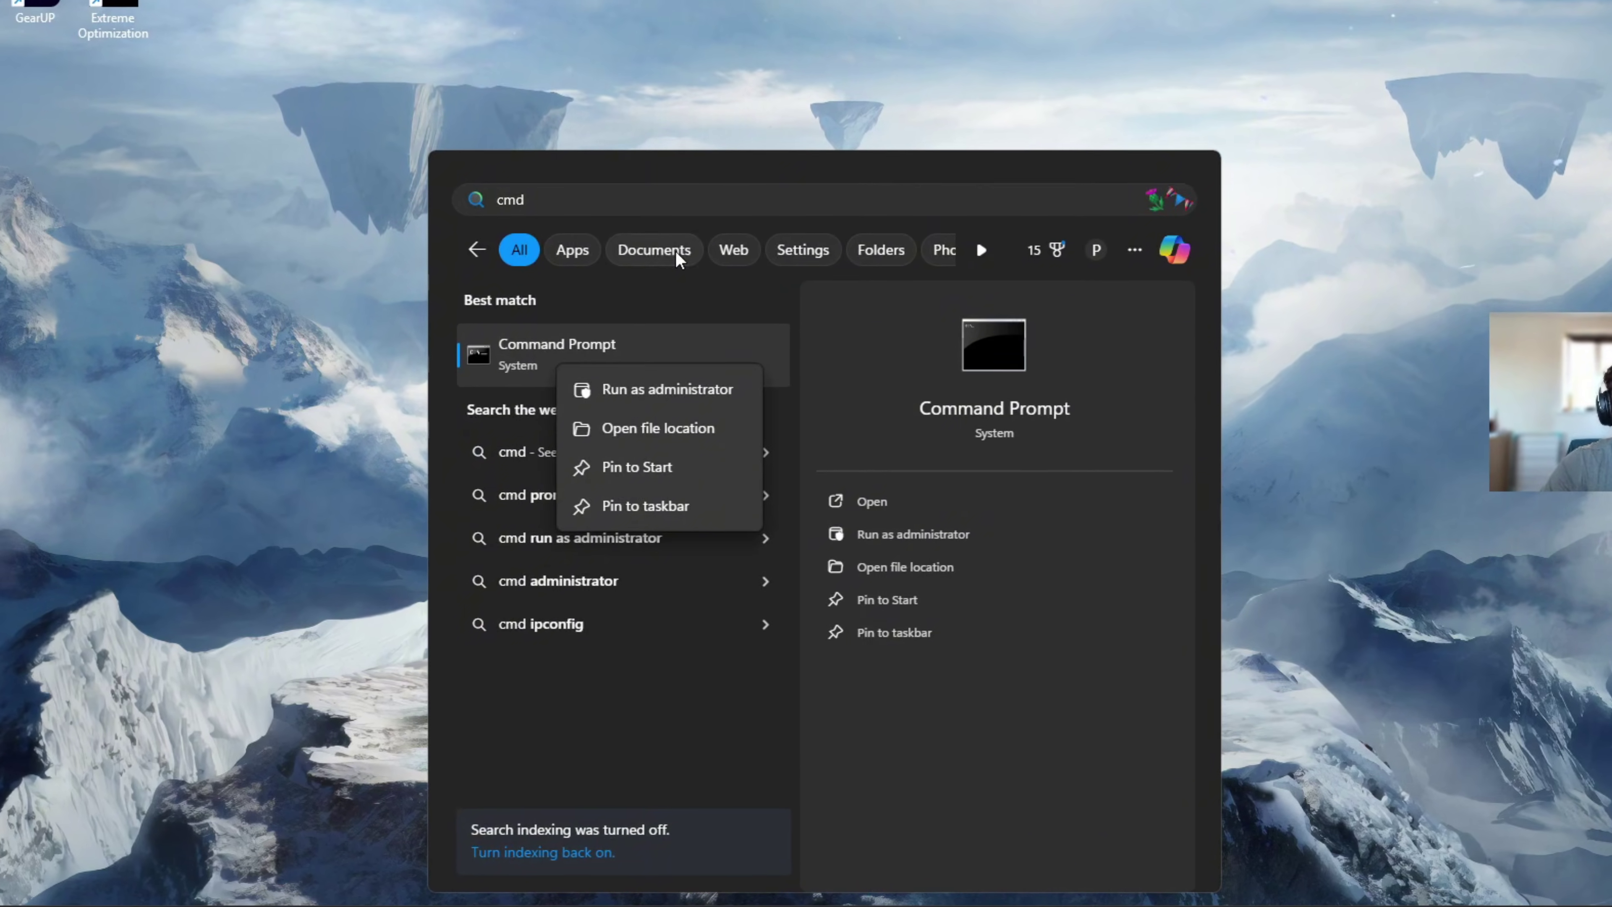
pyautogui.click(628, 389)
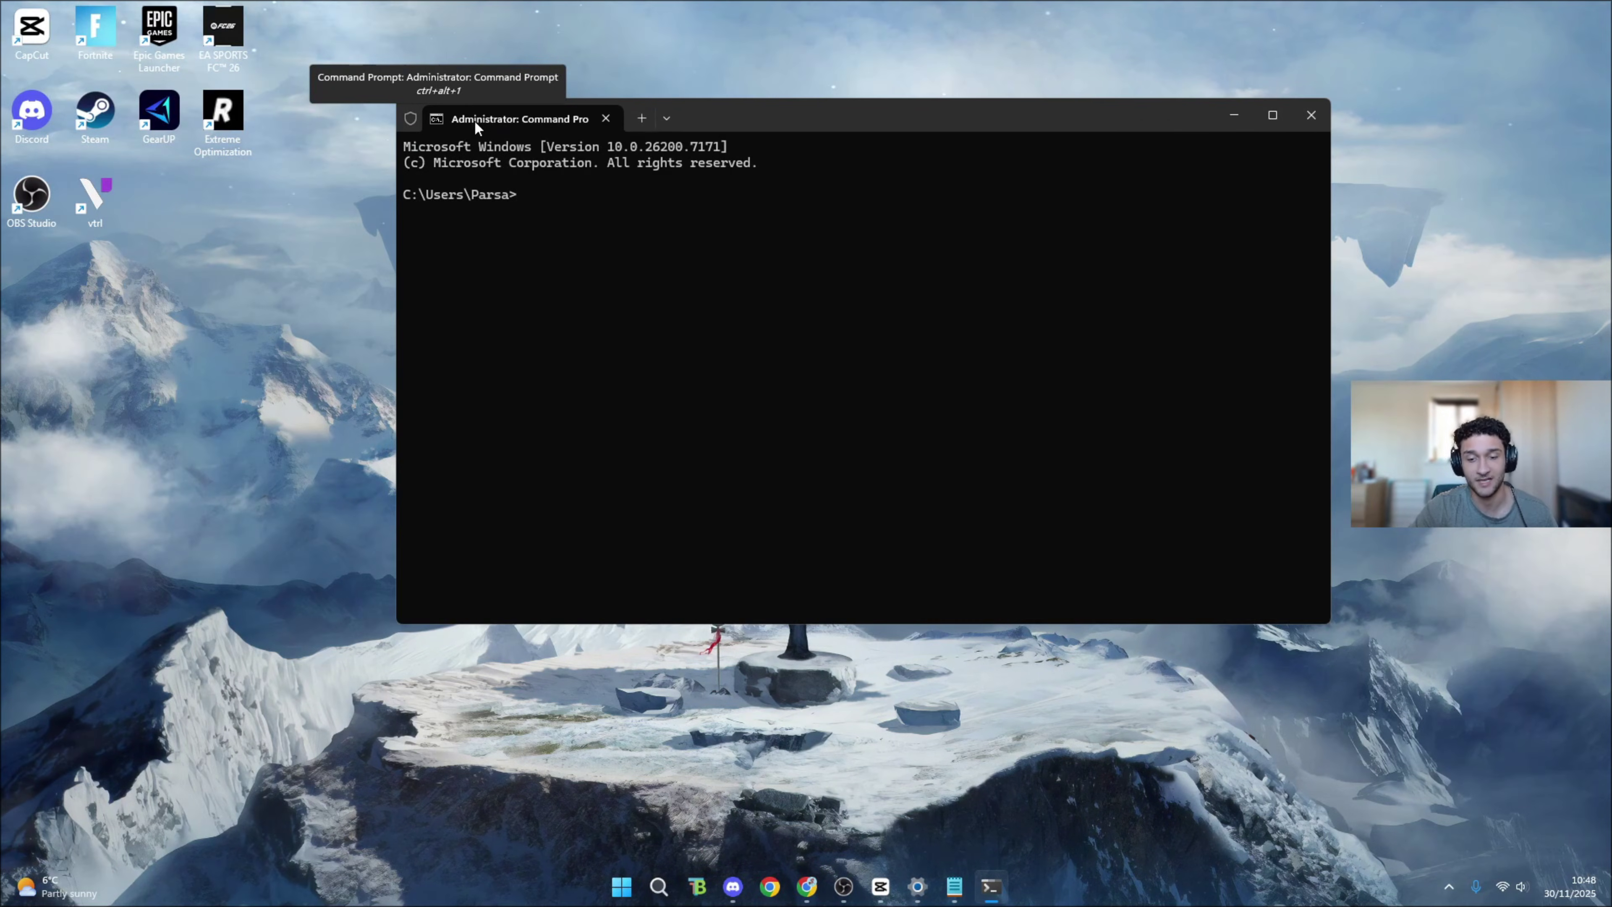
pyautogui.click(954, 886)
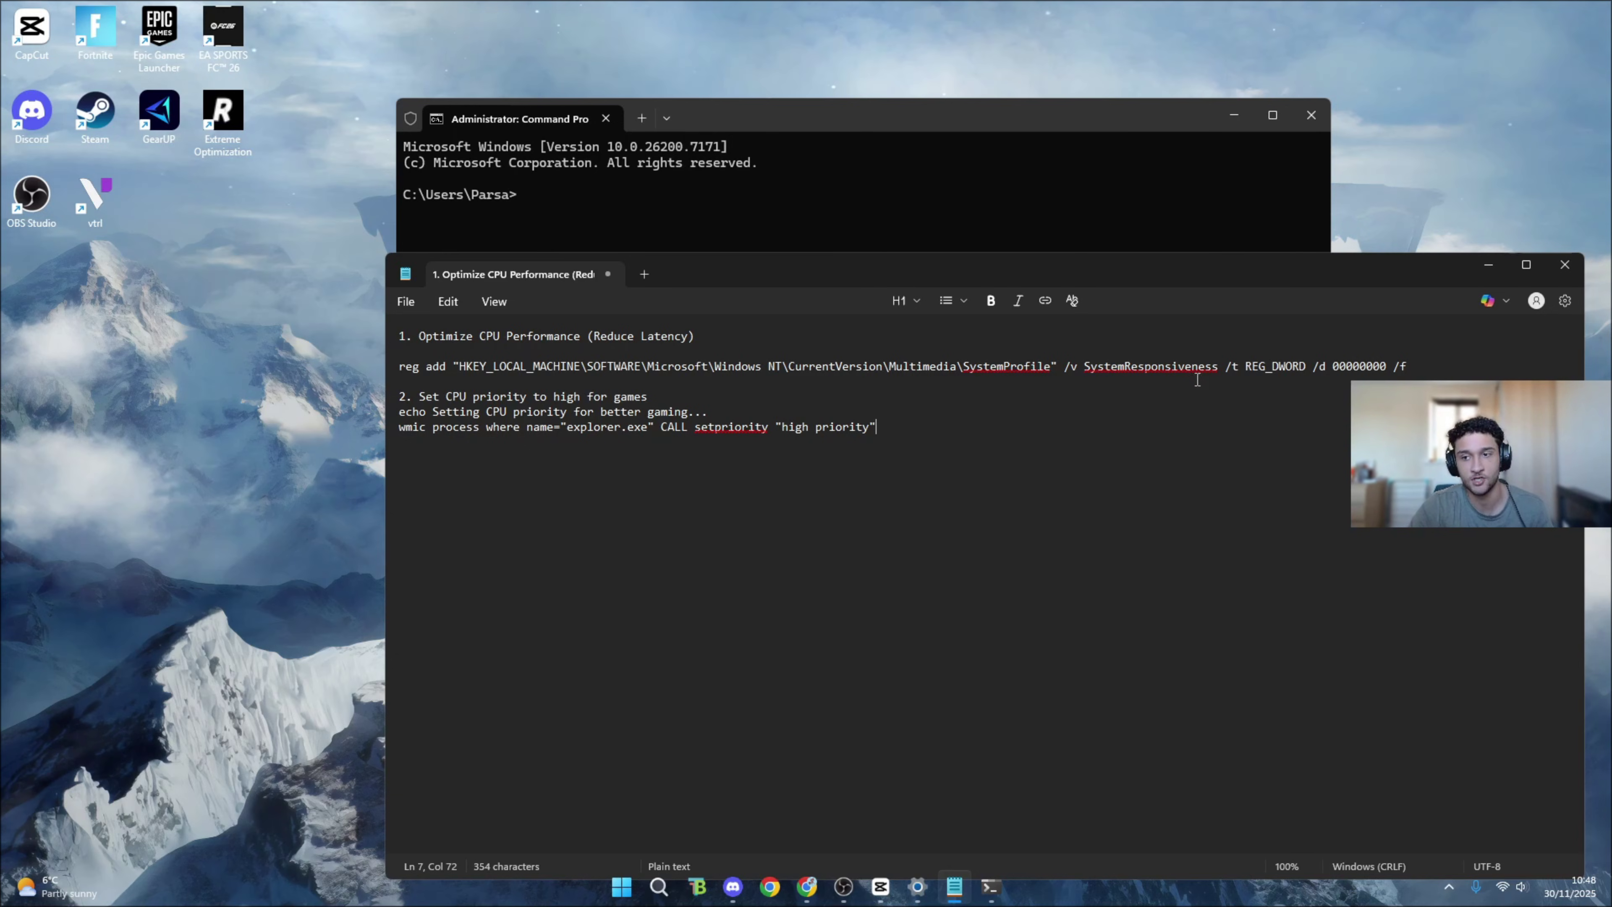
pyautogui.moveTo(1410, 365); pyautogui.dragTo(397, 370)
pyautogui.hotkey('ctrl', 'c')
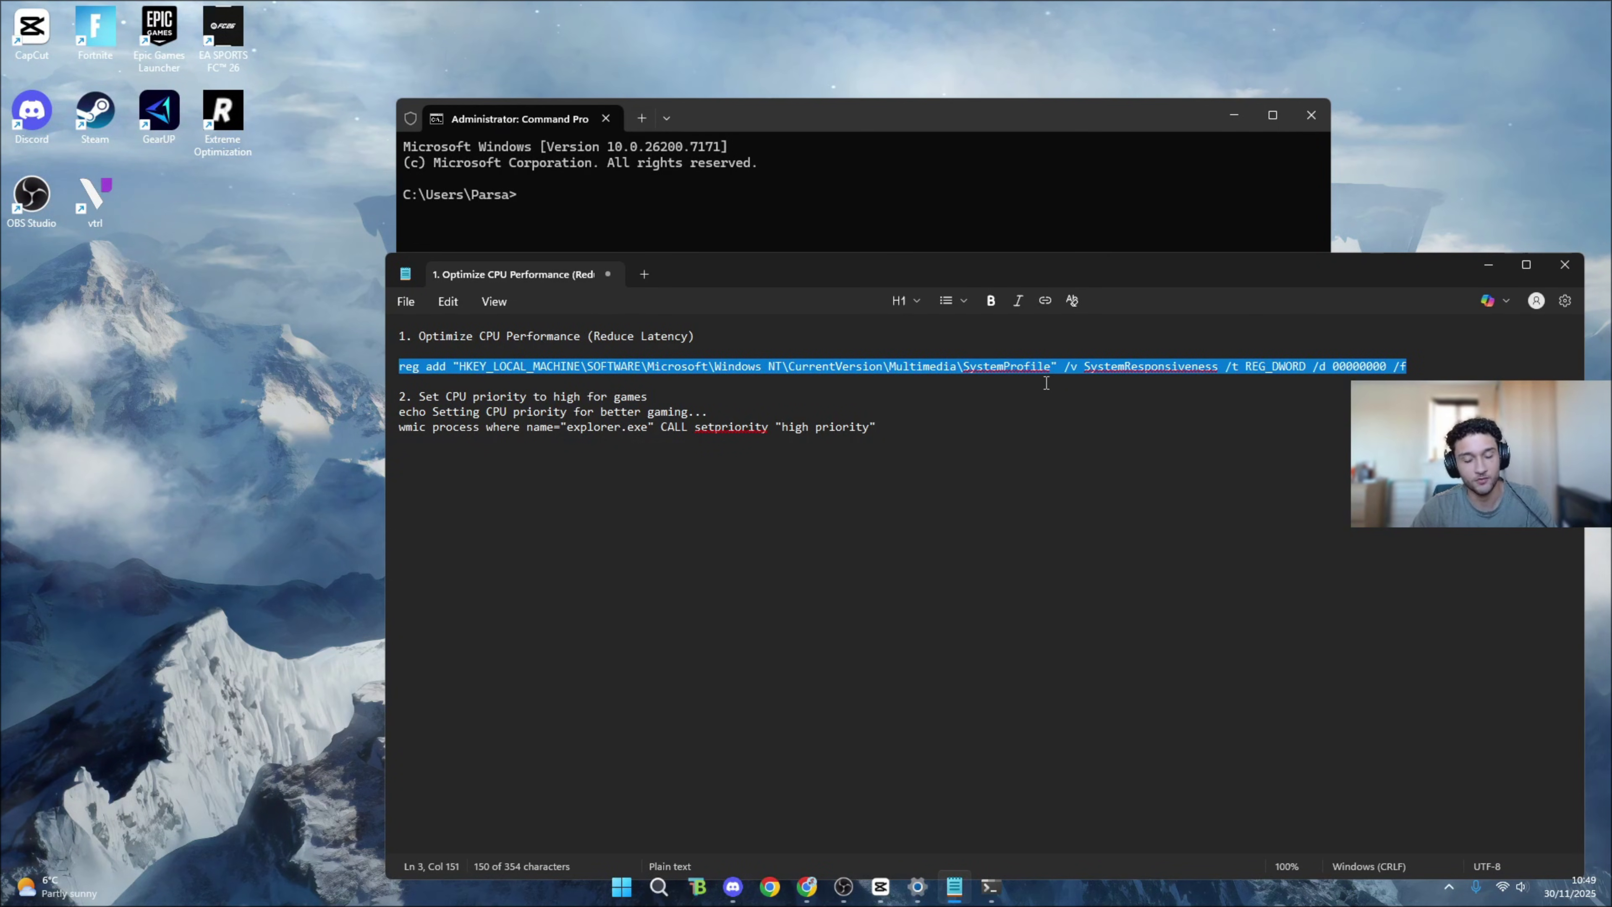
# Run the SystemResponsiveness reg add command in the administrator Command Prompt
pyautogui.click(1488, 266)
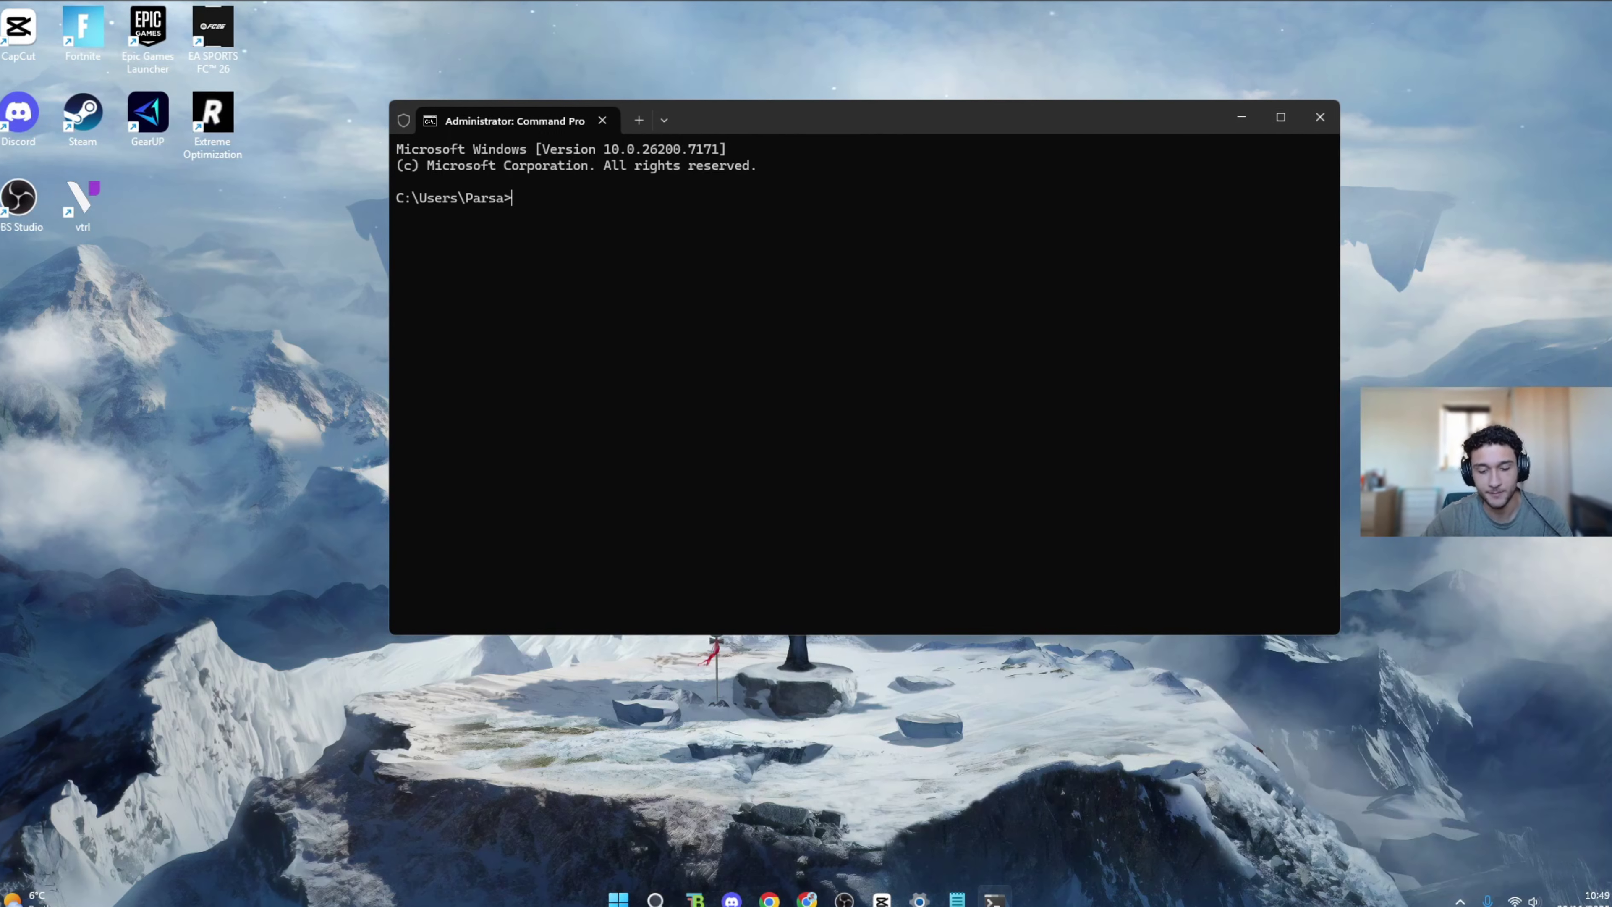
pyautogui.hotkey('ctrl', 'v')
pyautogui.press('Return')
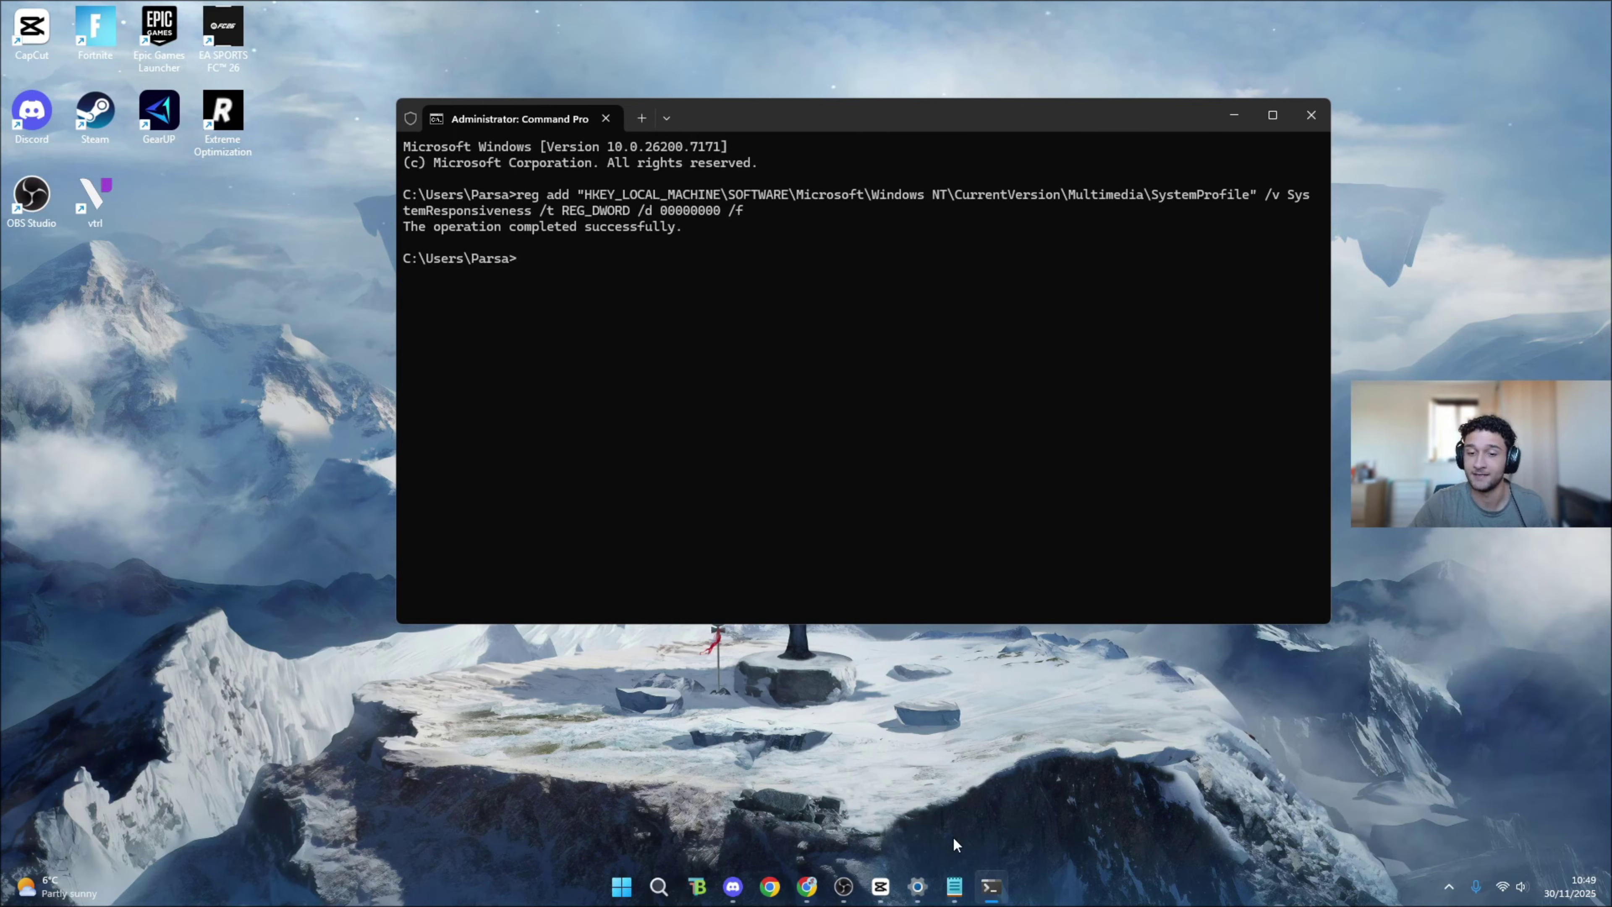
# Run the wmic command from the notes to set explorer.exe to high priority
pyautogui.click(956, 884)
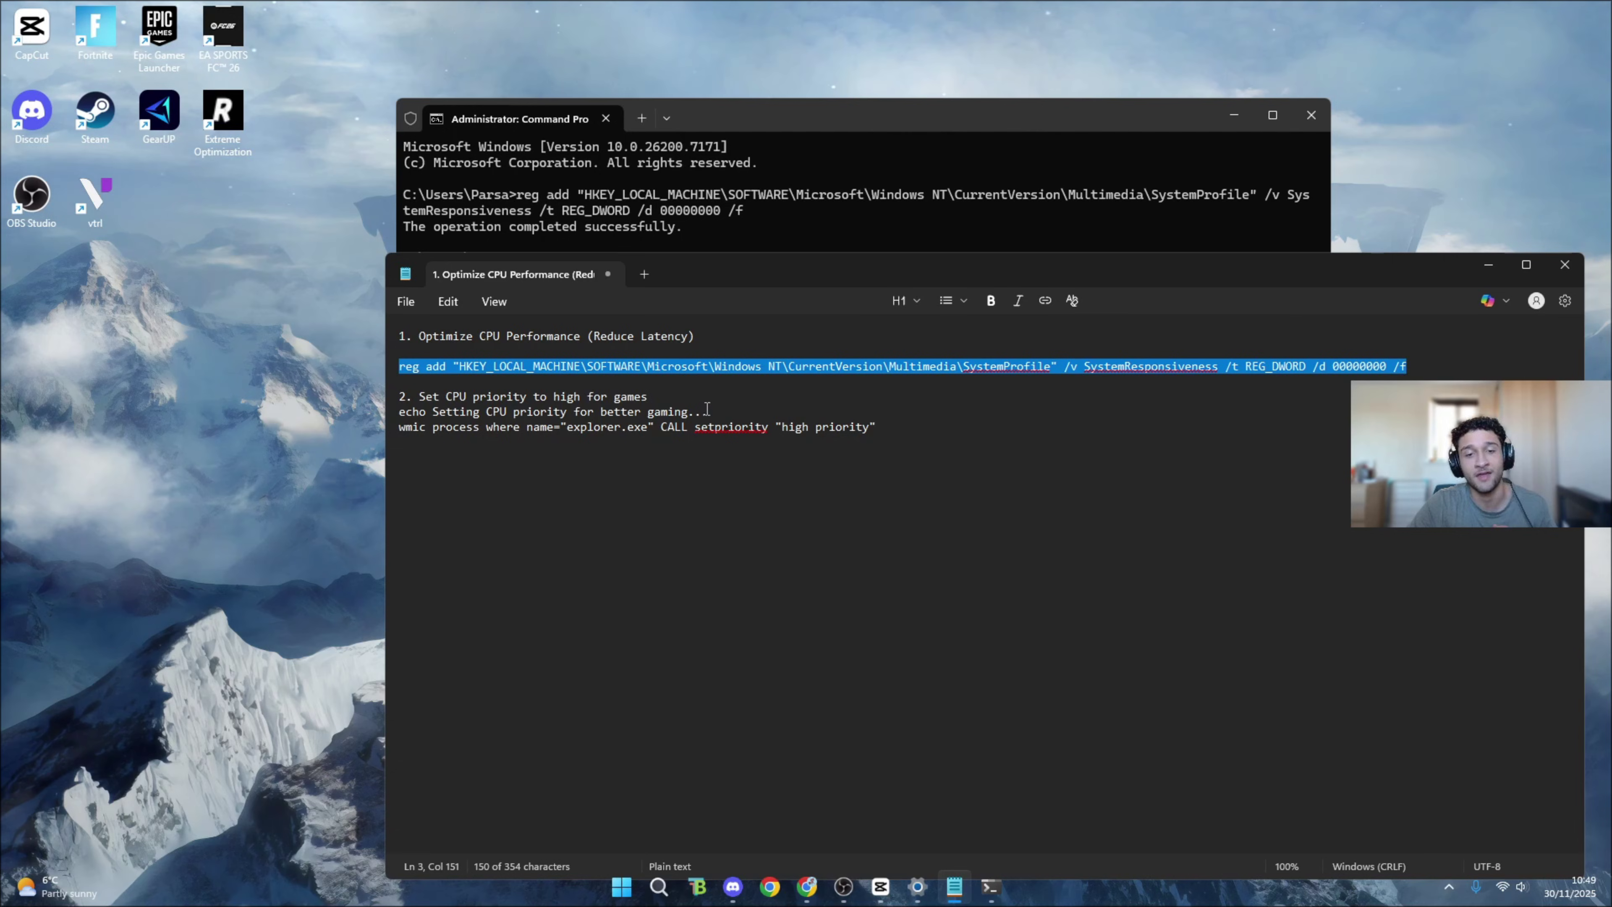
pyautogui.click(690, 402)
pyautogui.moveTo(876, 427); pyautogui.dragTo(405, 435)
pyautogui.click(1229, 221)
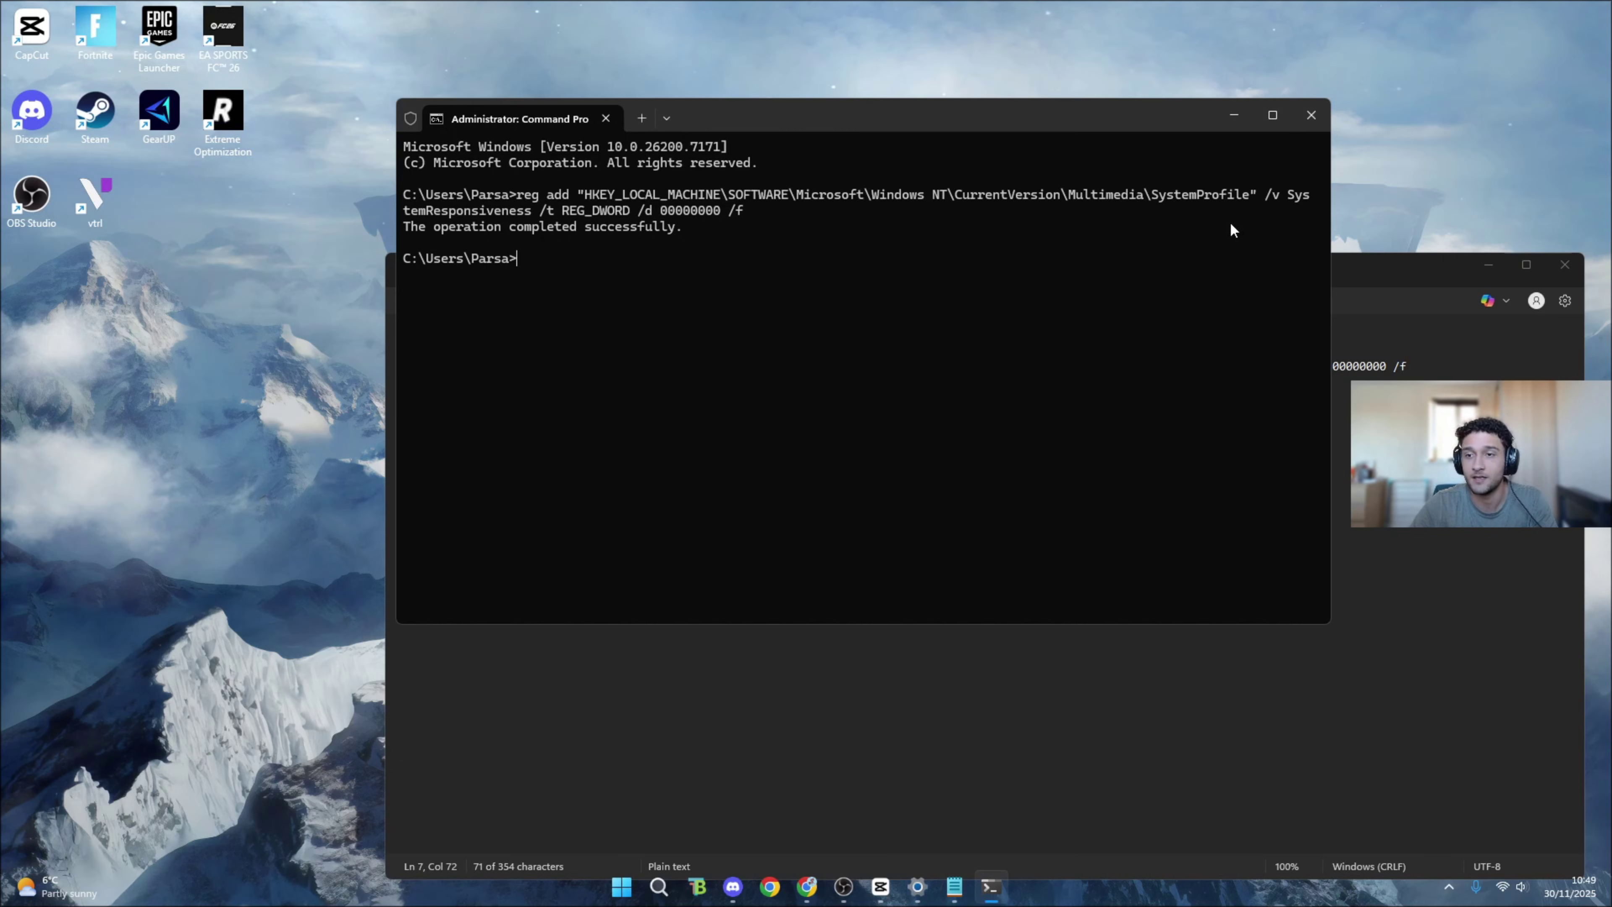
pyautogui.write('wmic process where name="explorer.exe" CALL setpriority "high priority"')
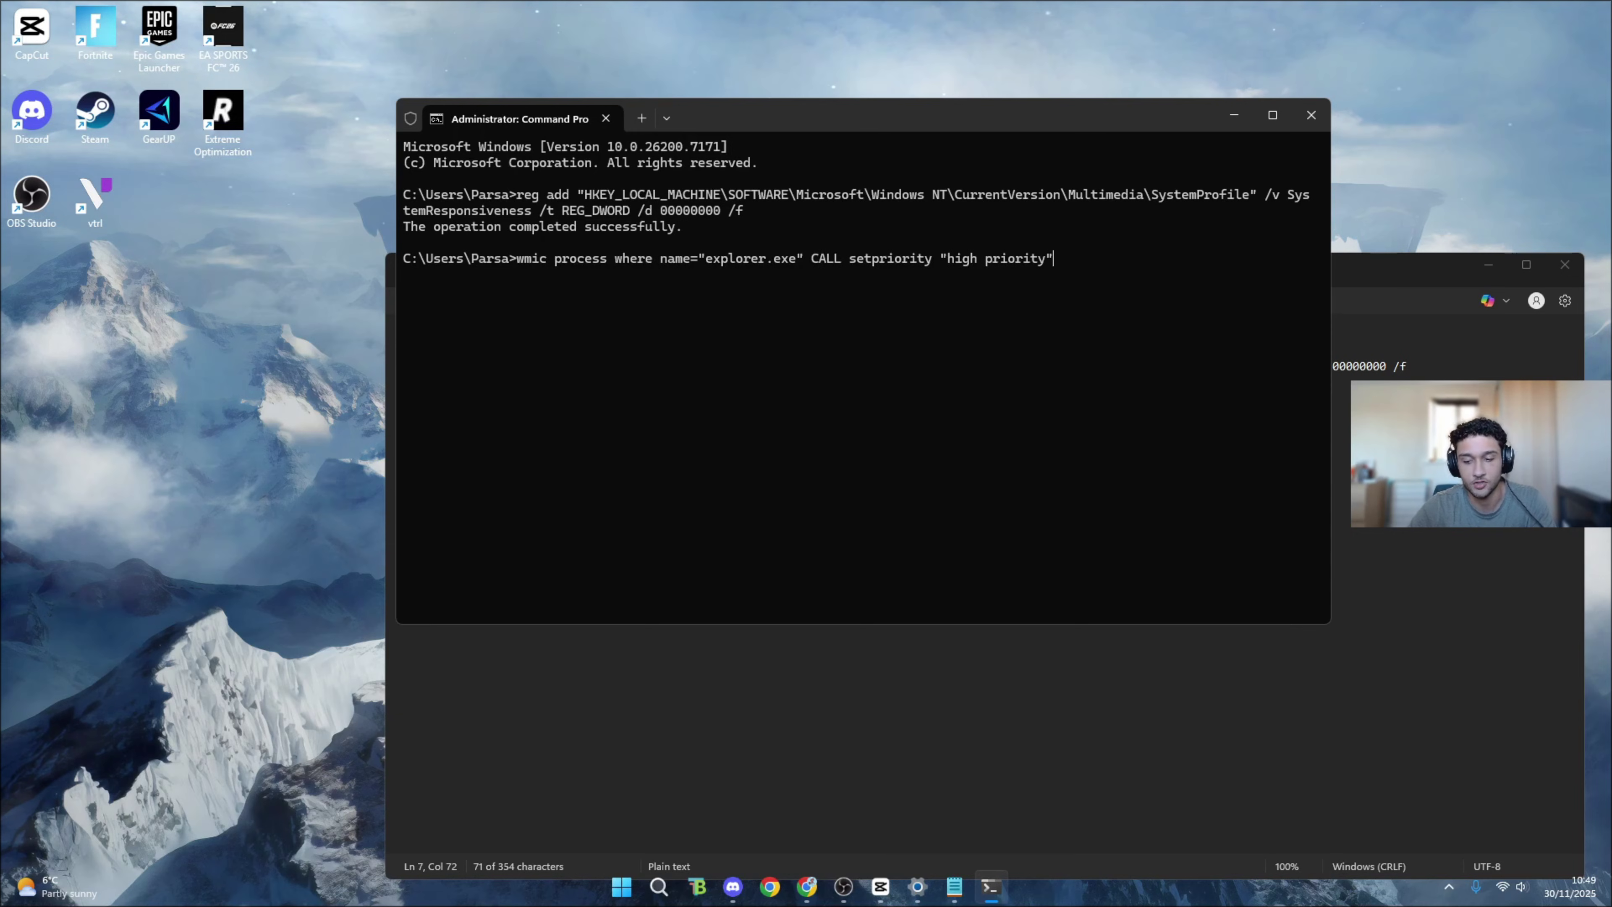
pyautogui.press('Return')
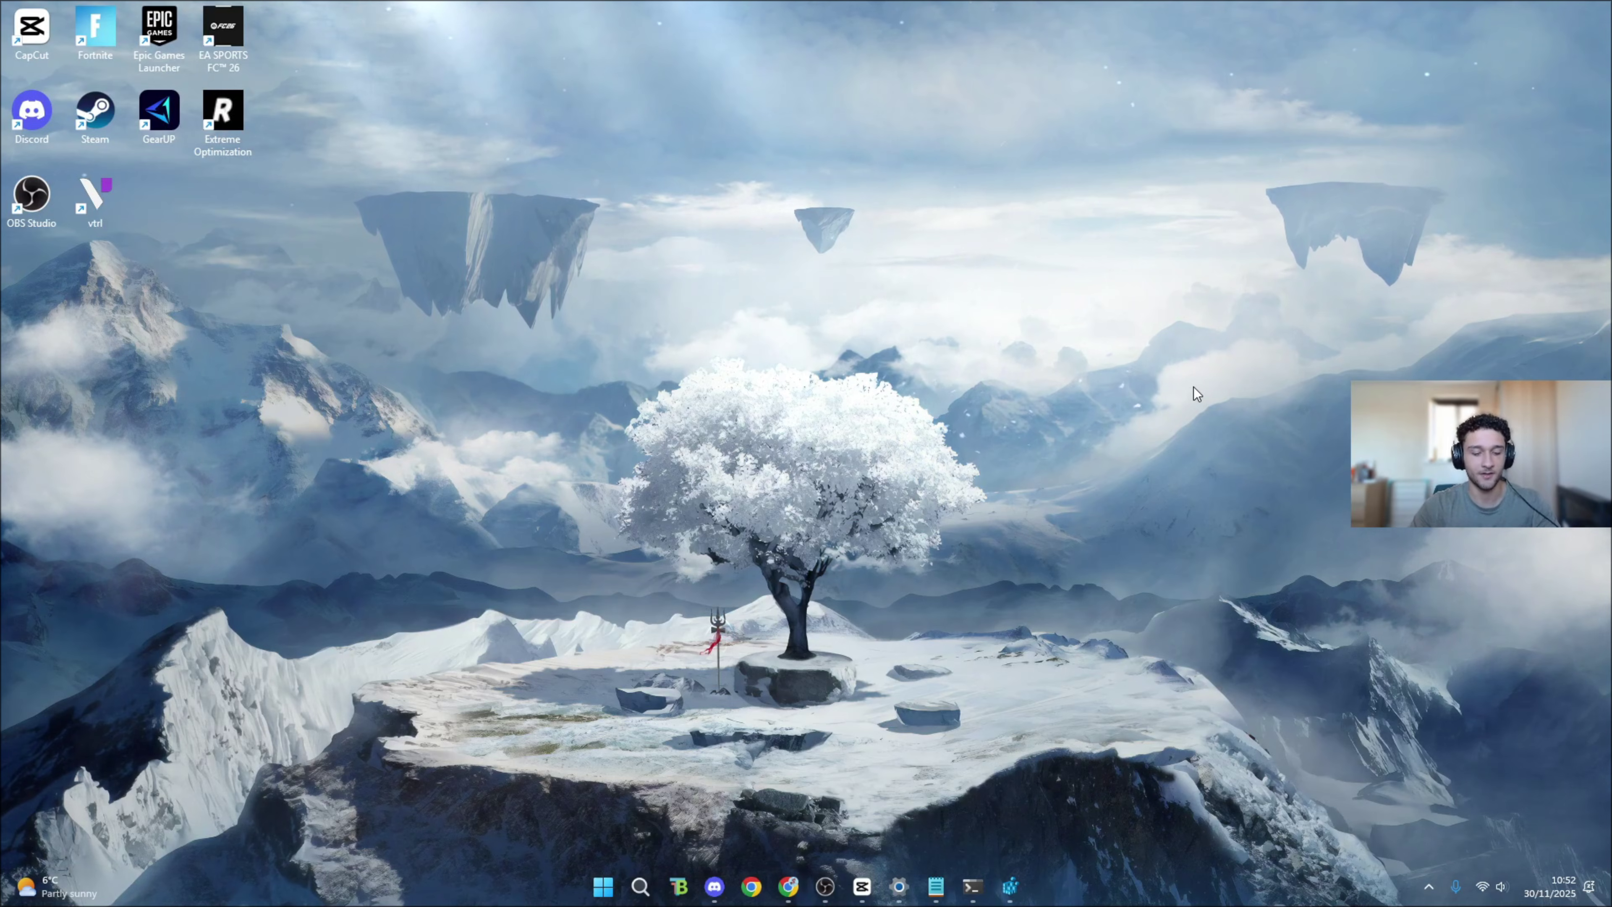
# Launch Registry Editor via Run with 'regedit' and bring it to the front
pyautogui.press('super+r')
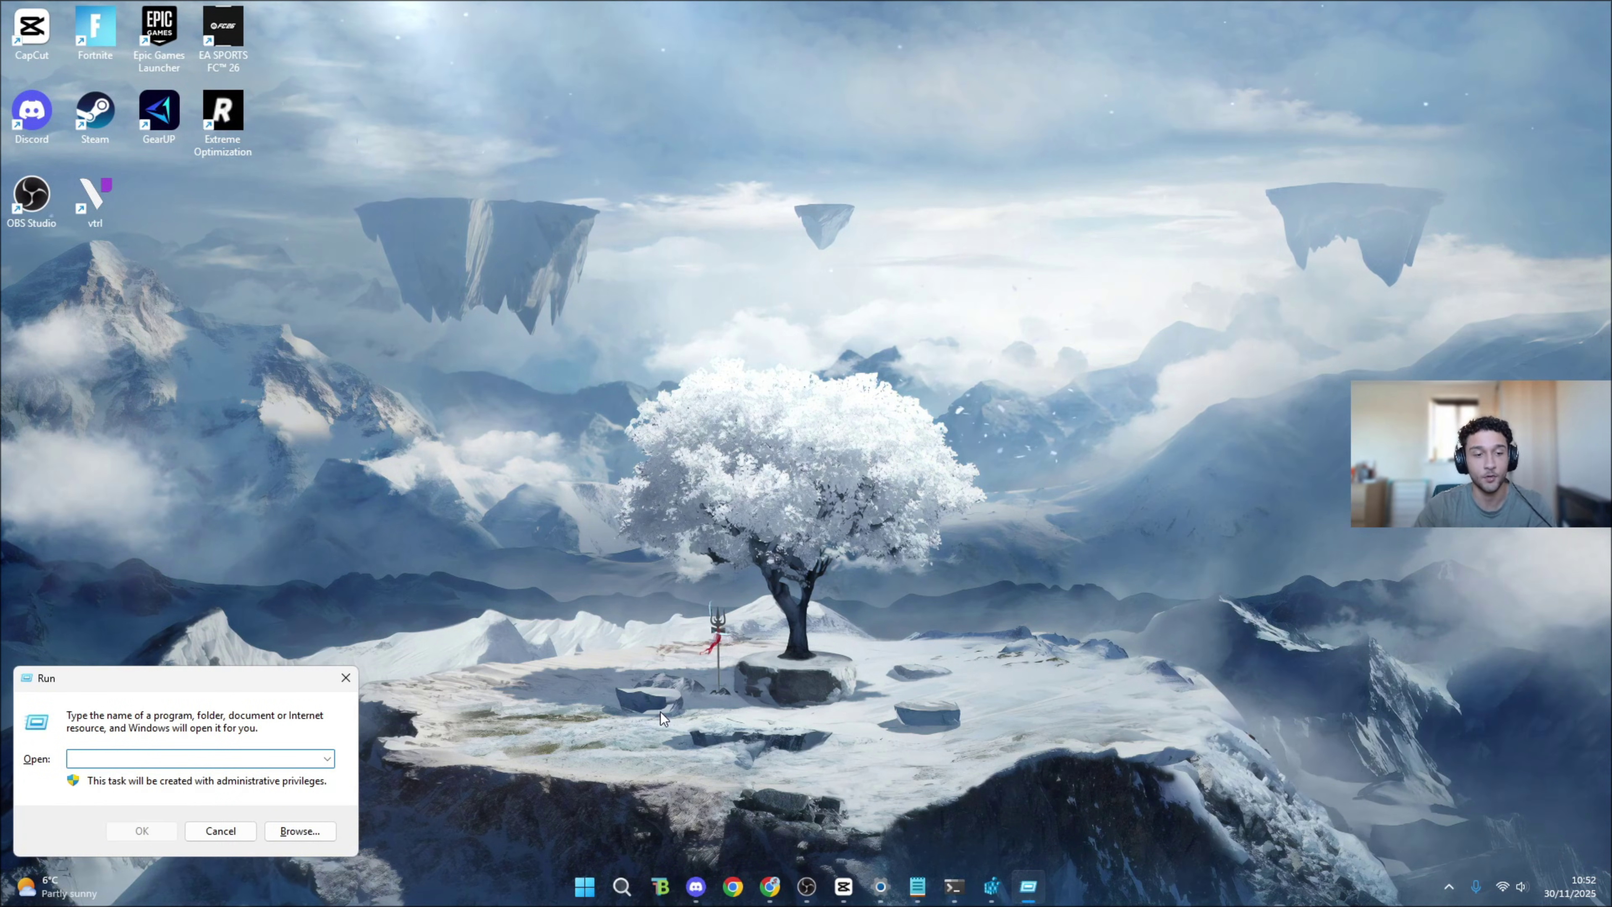
pyautogui.moveTo(162, 675); pyautogui.dragTo(755, 210)
pyautogui.write('re')
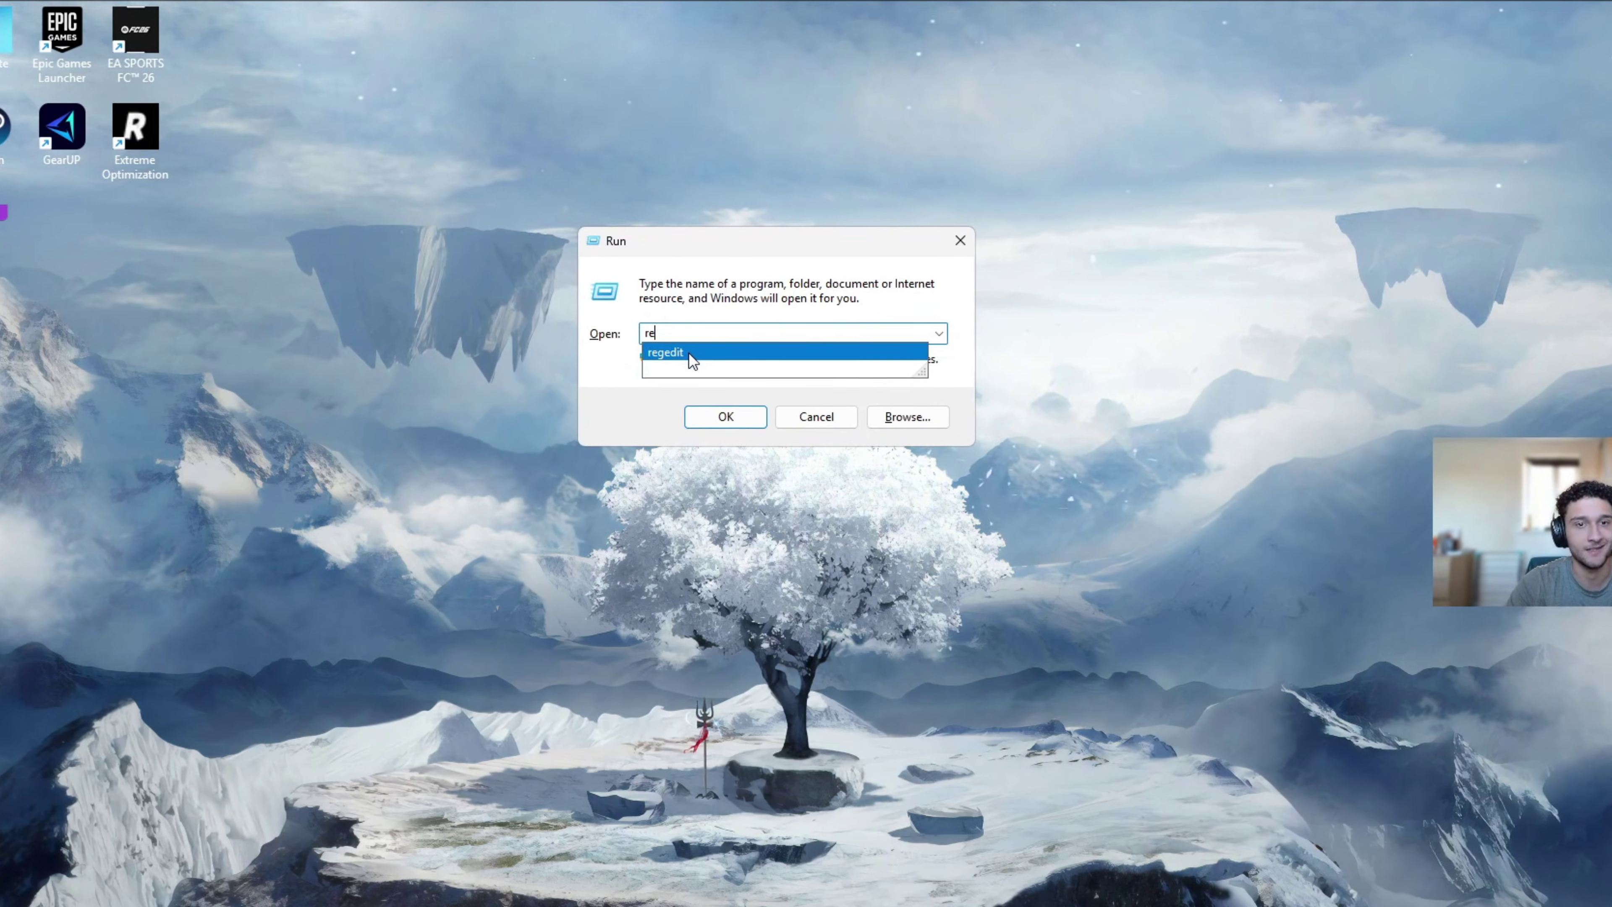
pyautogui.click(682, 316)
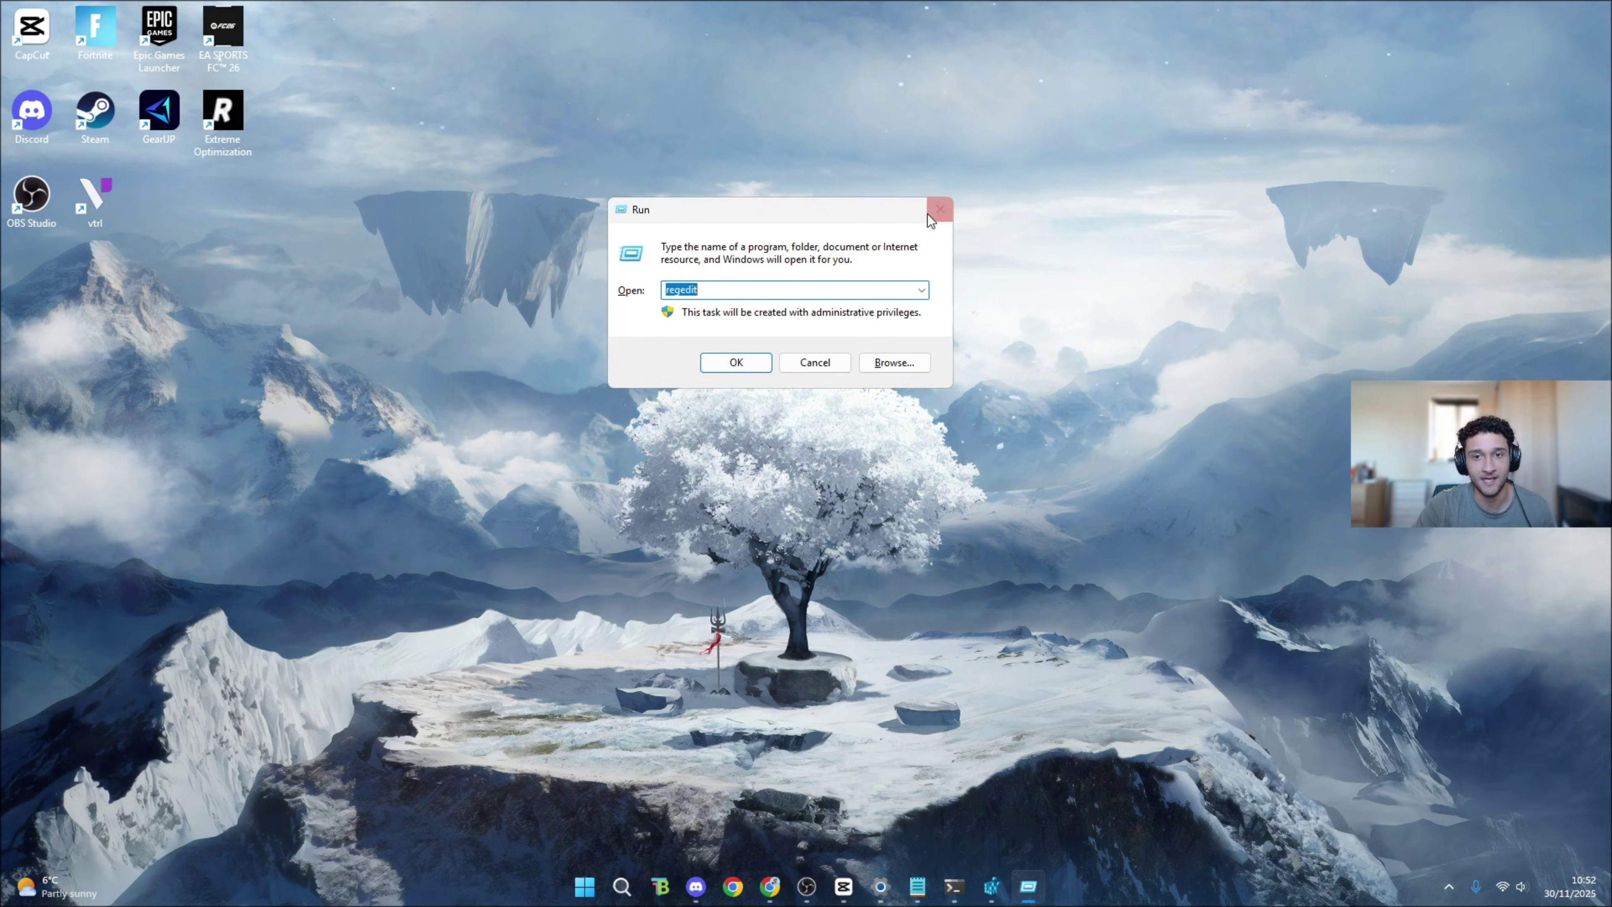
pyautogui.click(930, 214)
pyautogui.click(1010, 887)
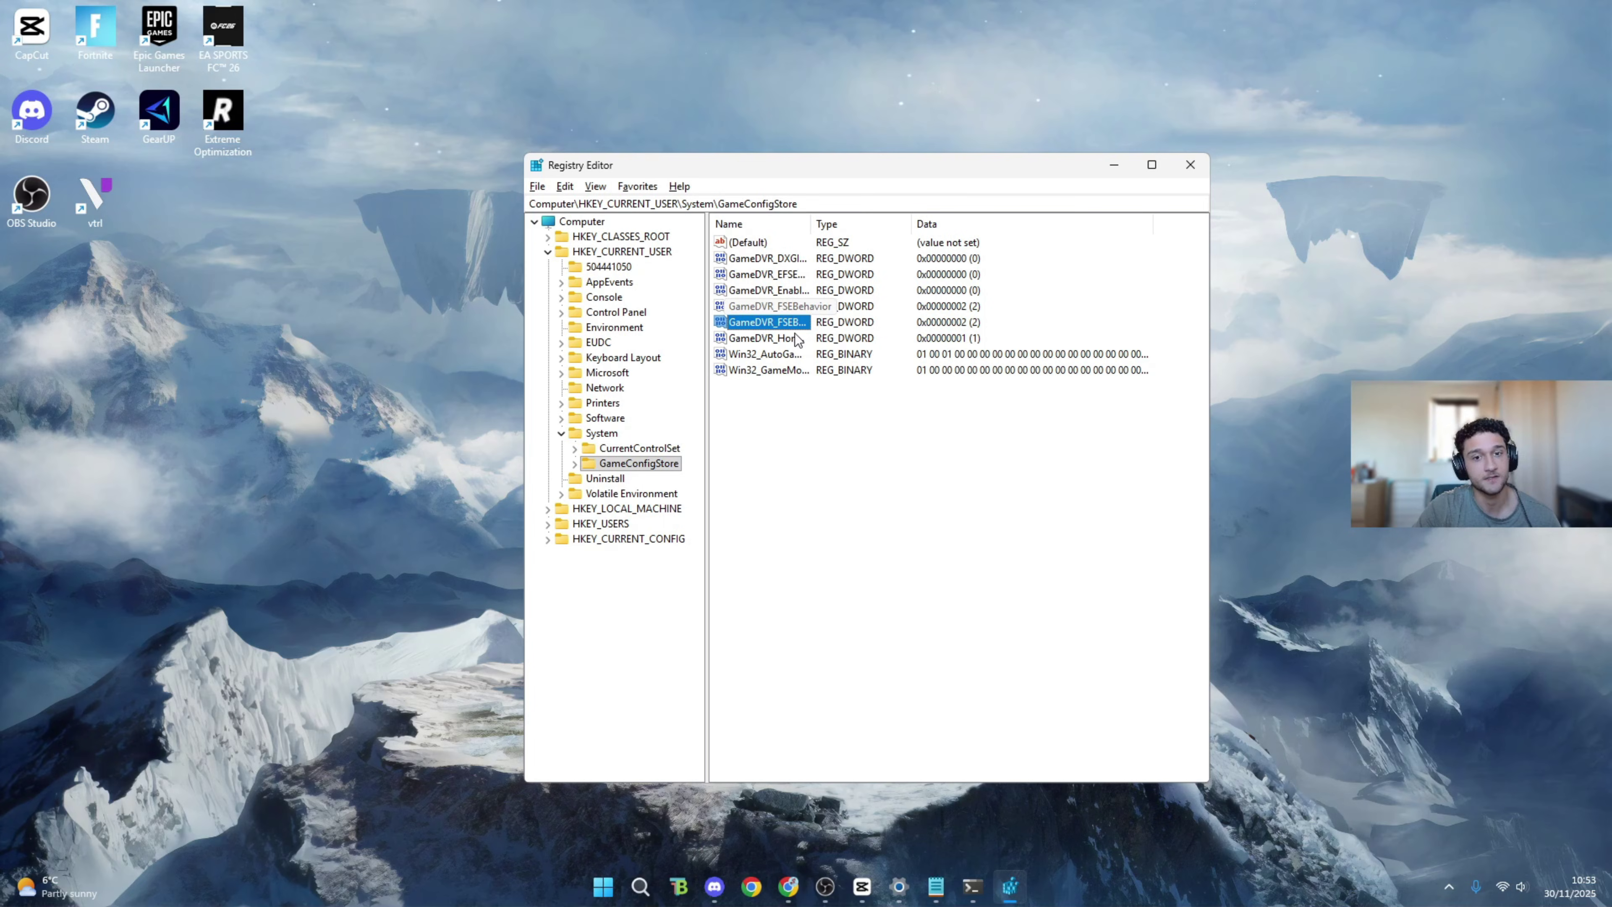
# Confirm GameDVR_FSEBehaviorMode at value 2
pyautogui.doubleClick(794, 324)
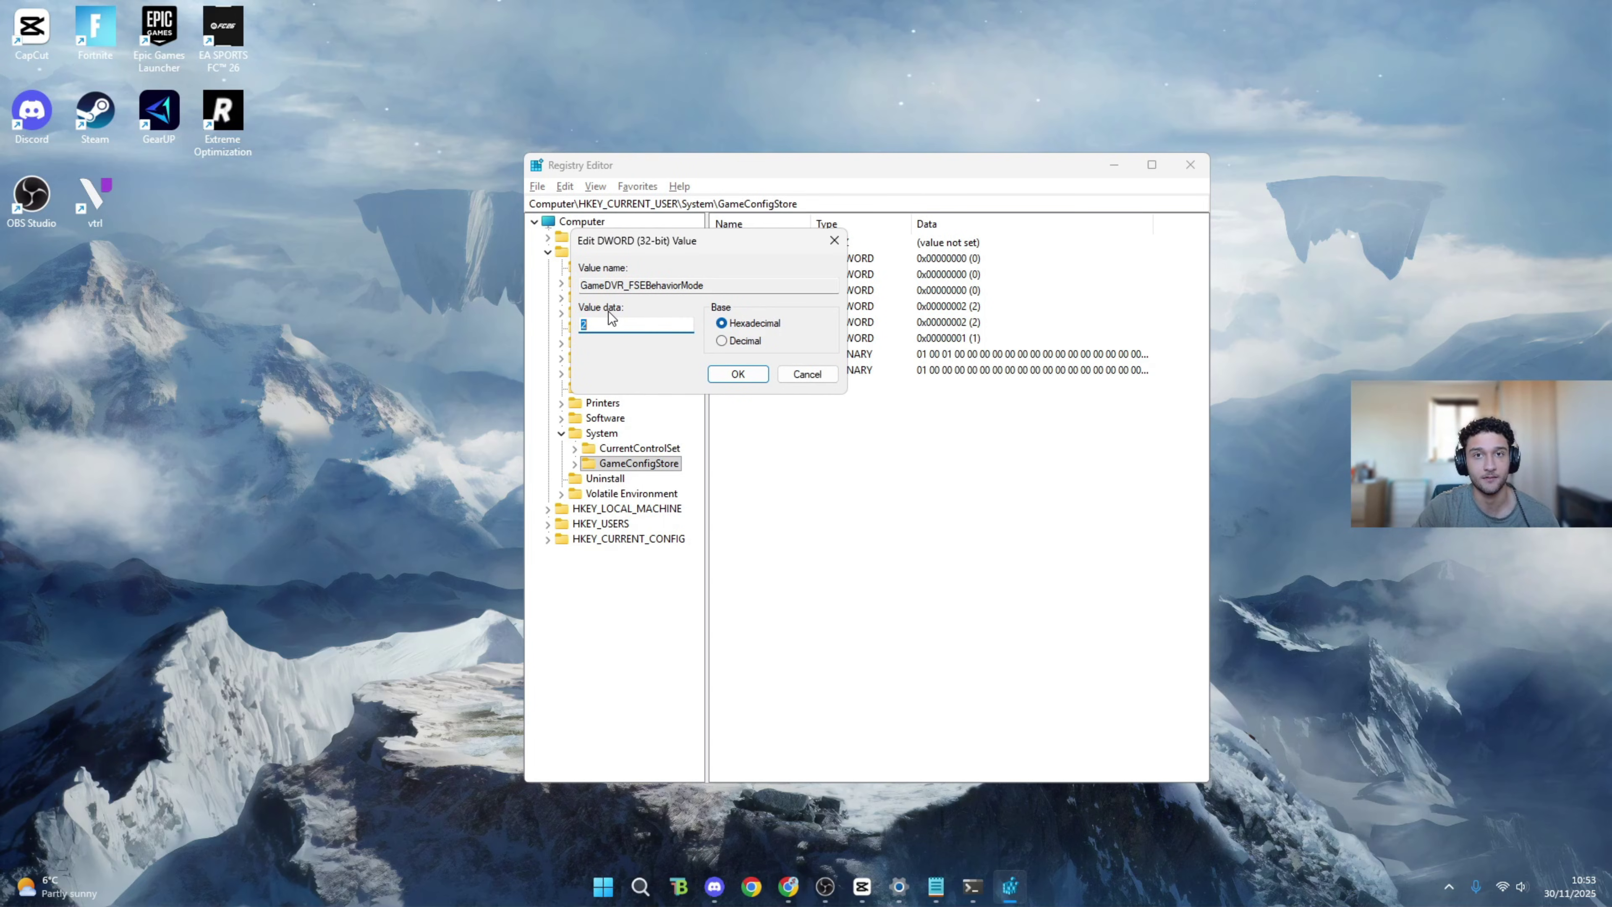
pyautogui.click(606, 327)
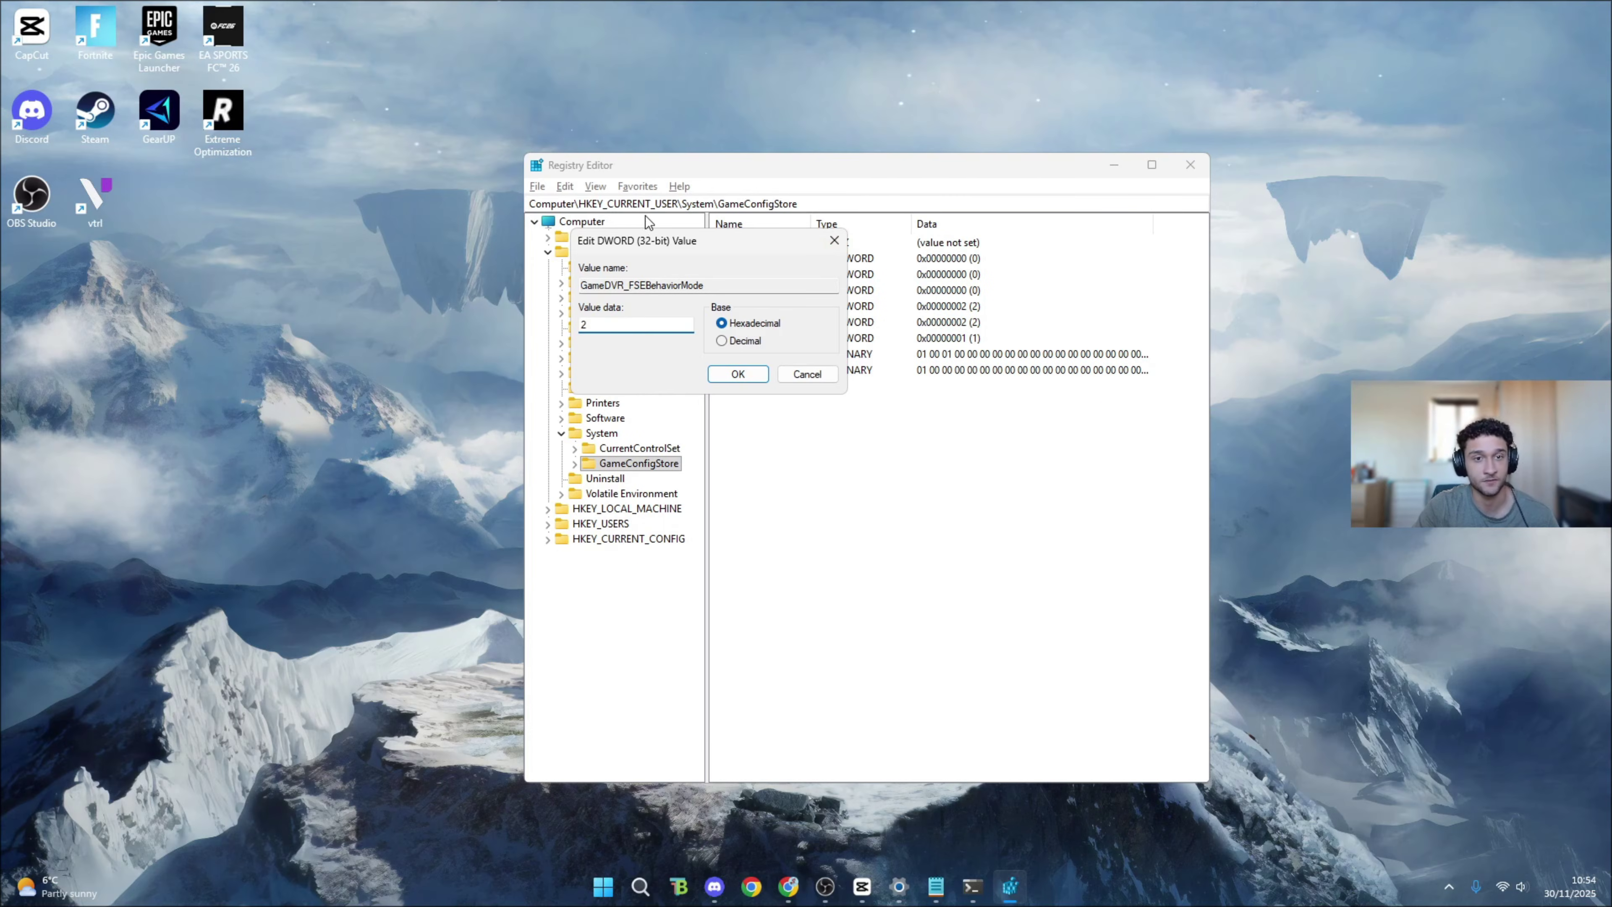
pyautogui.click(742, 372)
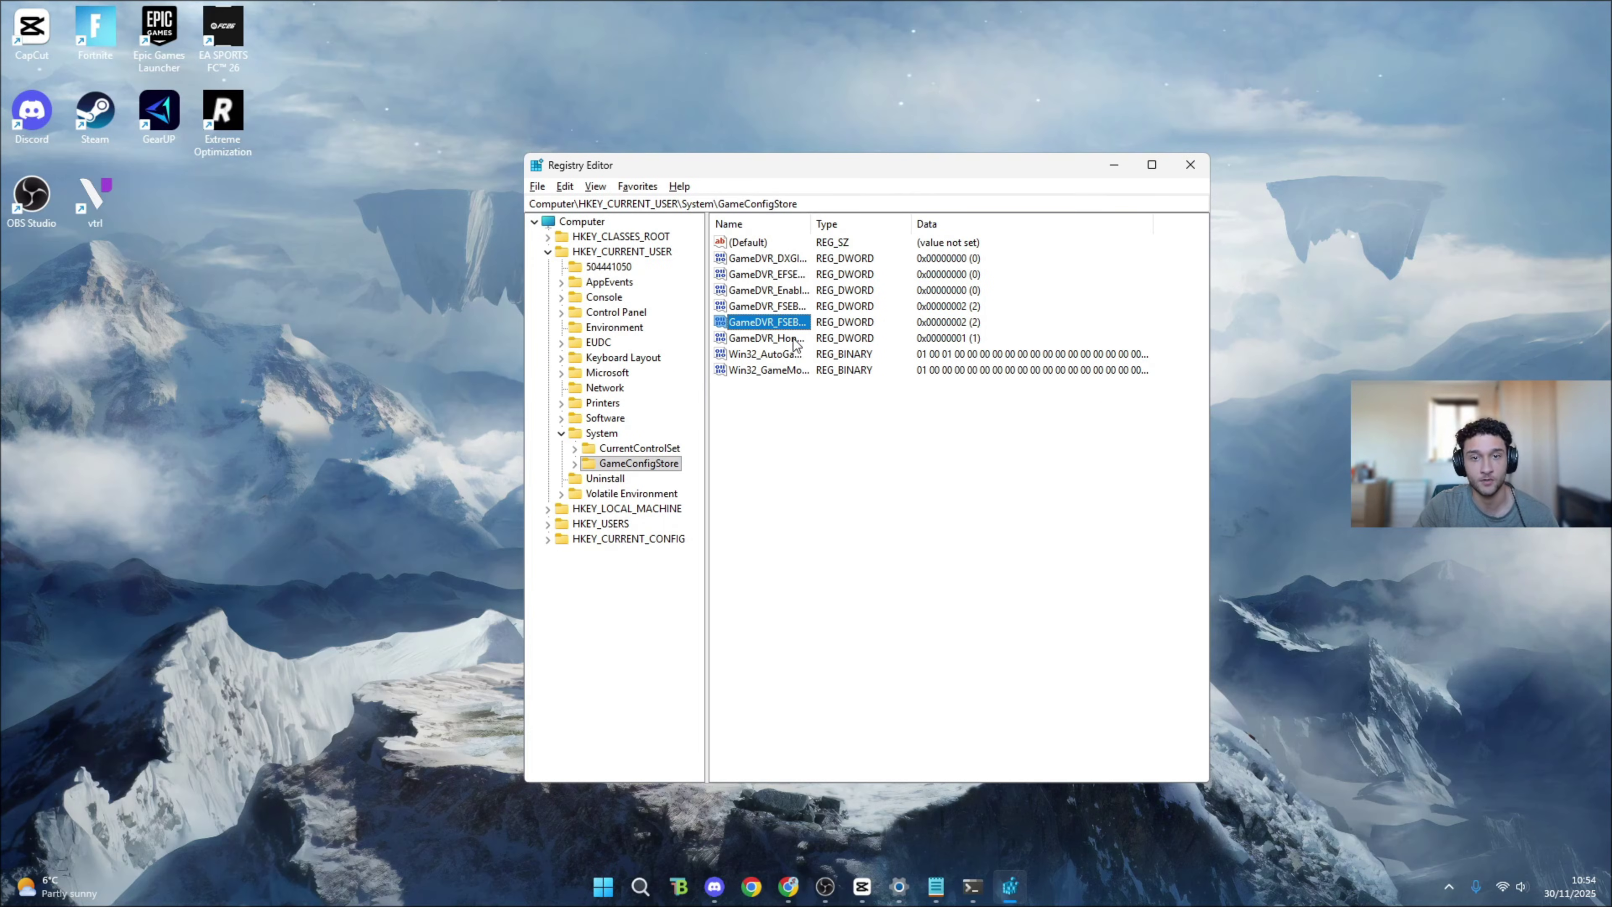
# Leave GameDVR_HonorUserFSEBehaviorMode at 1 and close Registry Editor
pyautogui.click(796, 340)
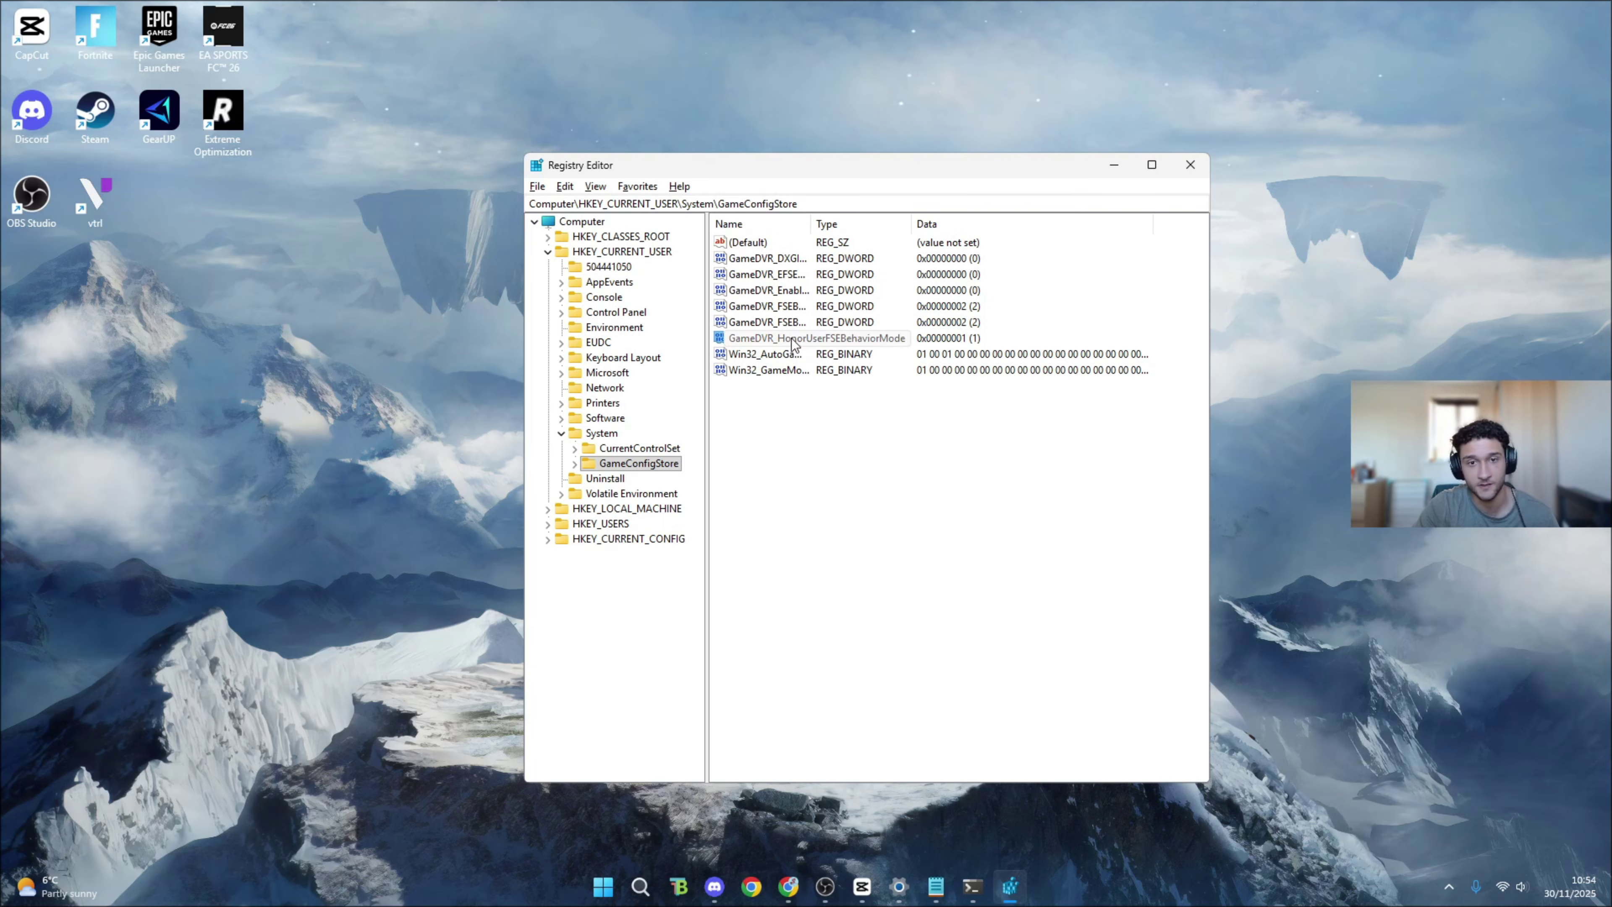
pyautogui.doubleClick(780, 340)
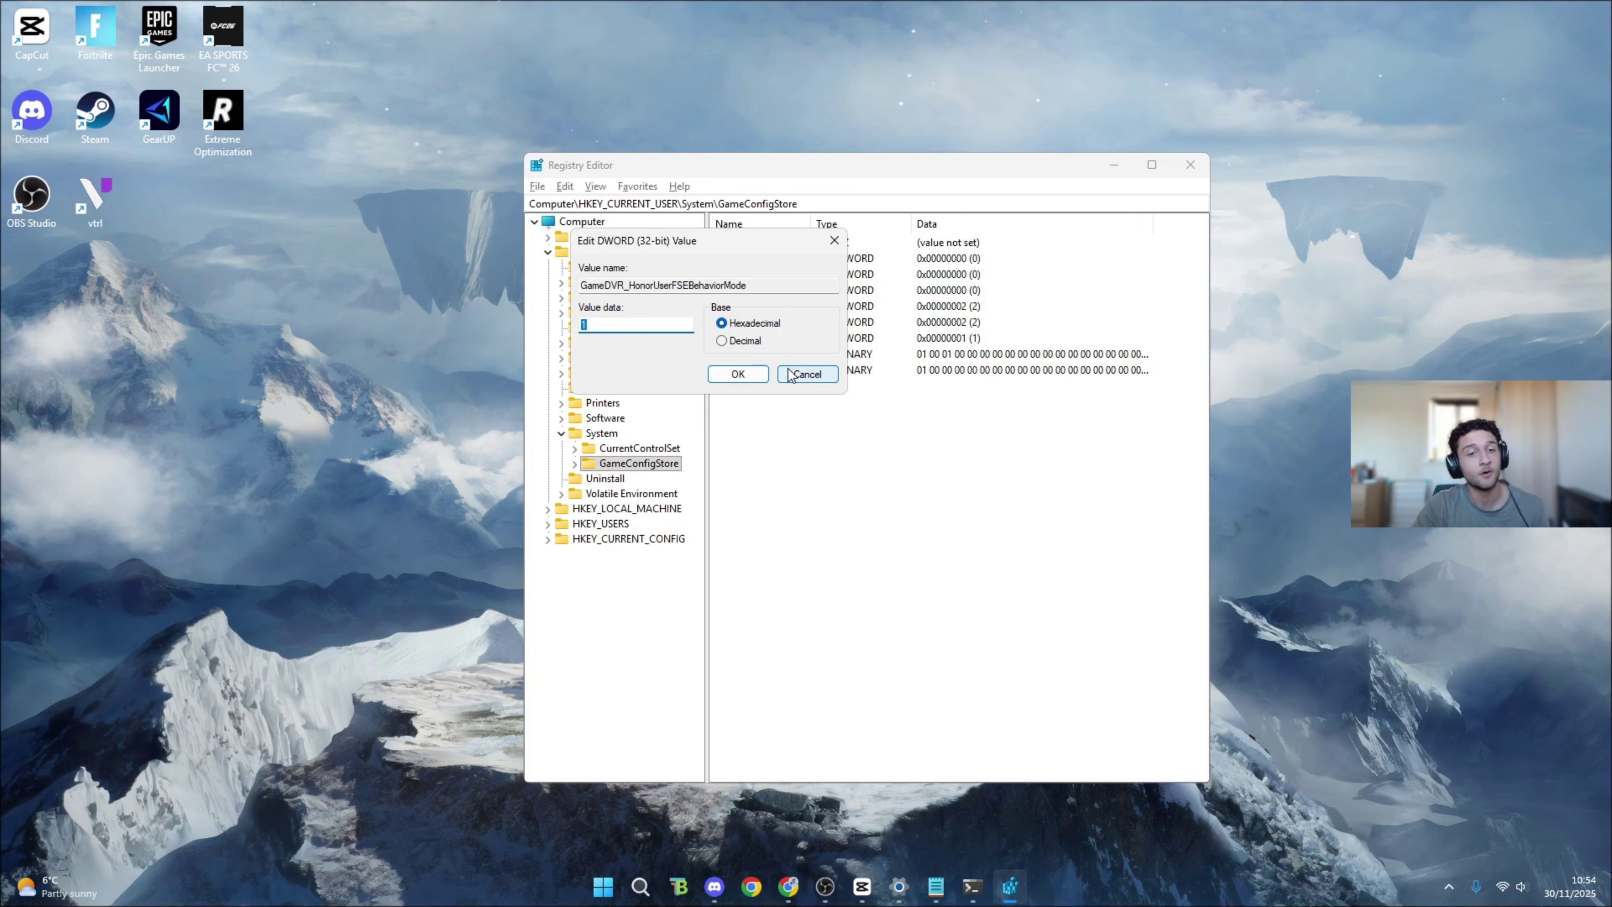
pyautogui.click(737, 374)
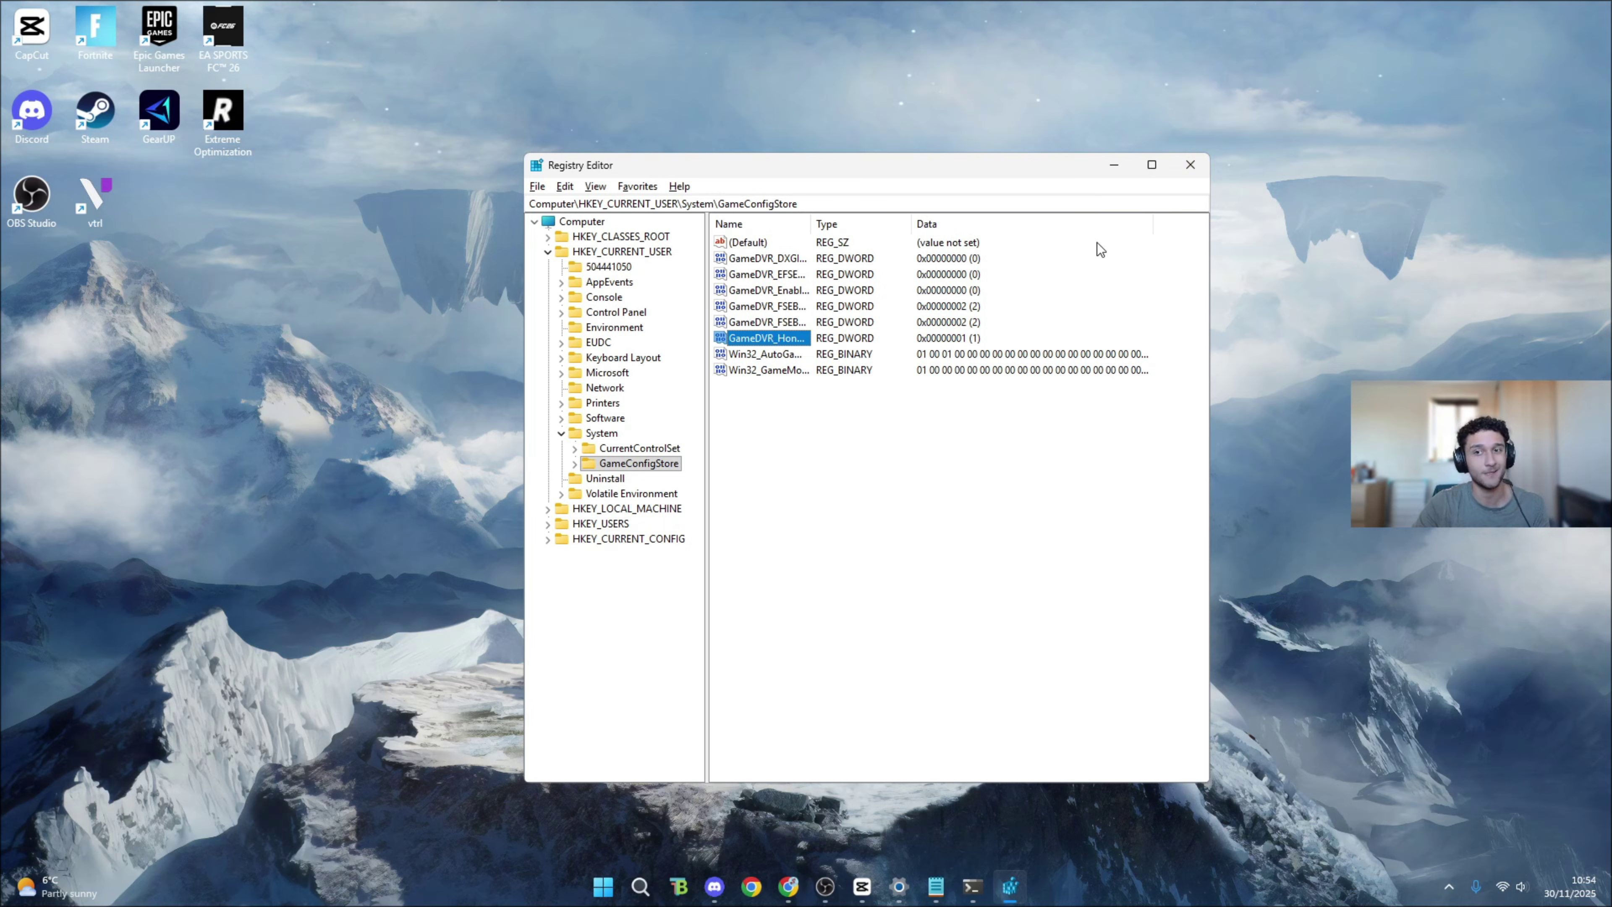
pyautogui.click(1189, 168)
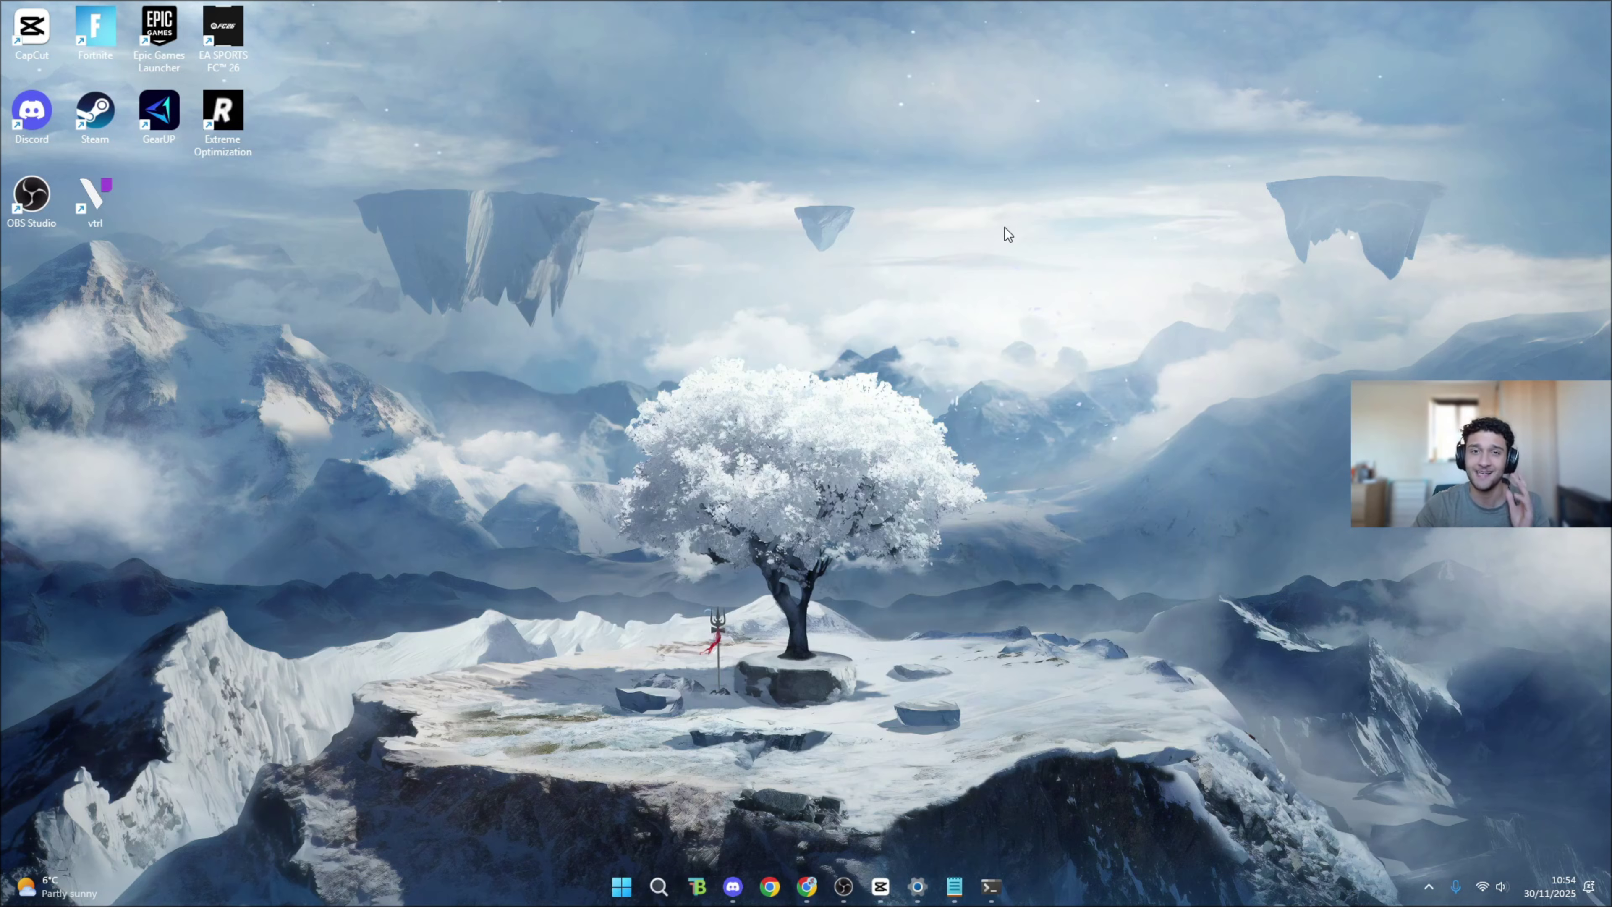